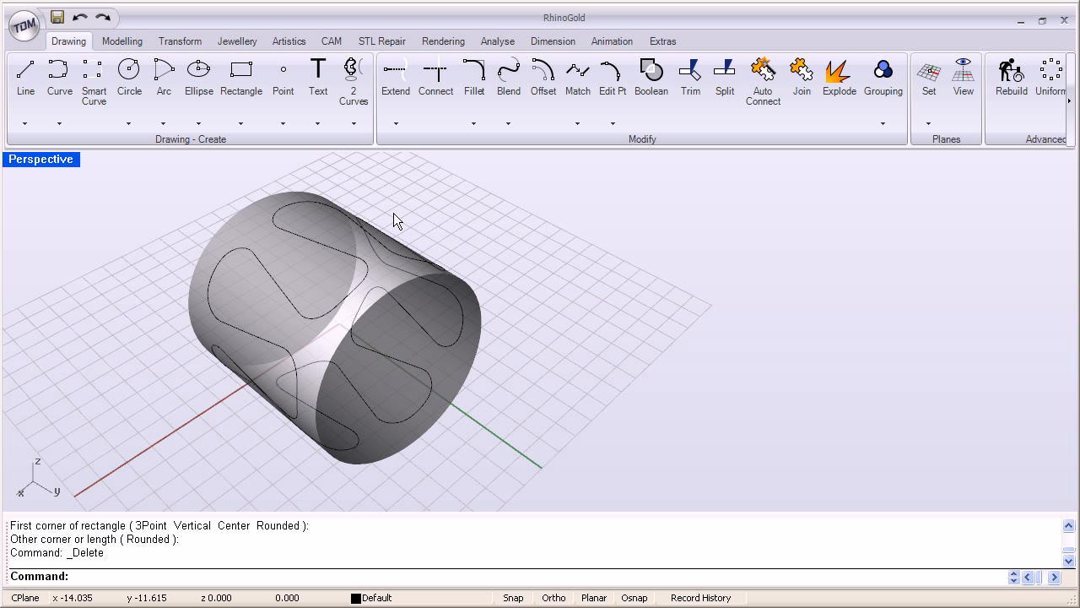
- Draw an open, arched three-point interpolated curve on the ground plane beside the patterned cylinder
left_click(238, 40)
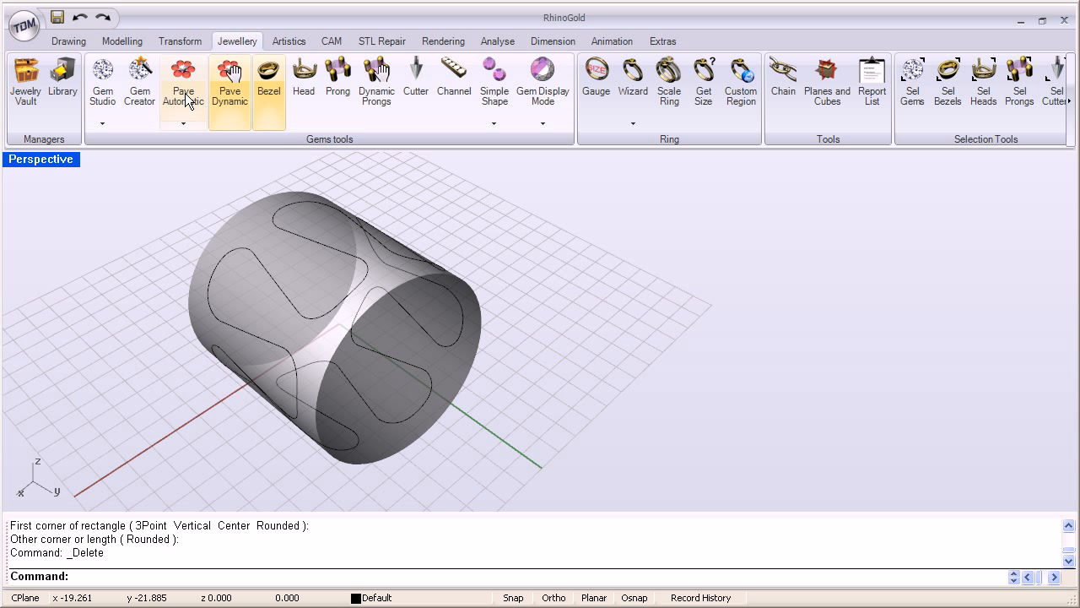
left_click(75, 42)
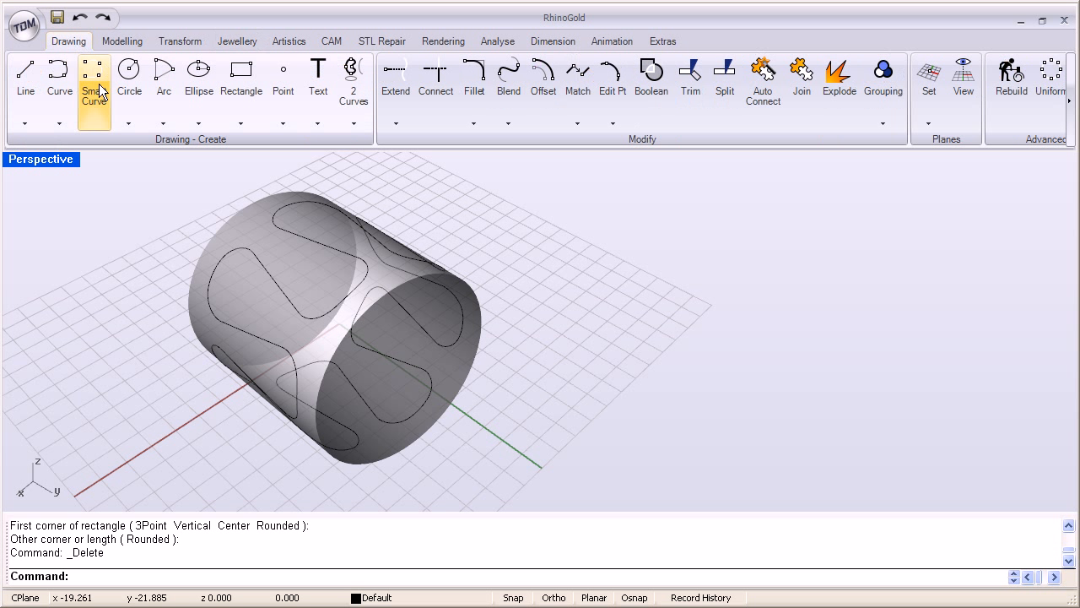
left_click(59, 80)
left_click(552, 397)
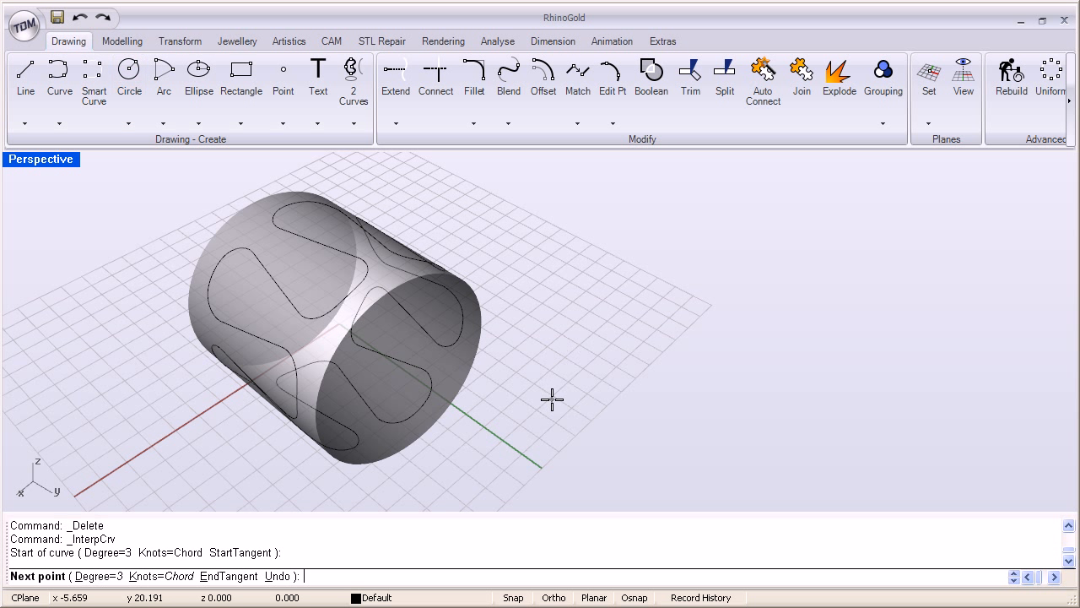
left_click(656, 310)
left_click(765, 305)
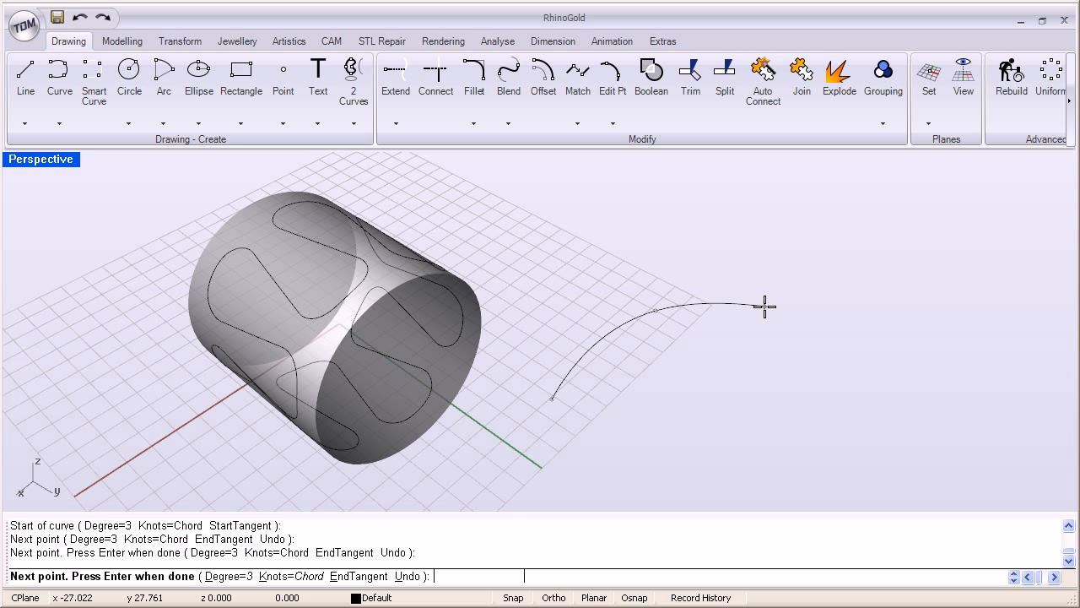
key("Return")
right_click_drag(674, 384, 698, 321)
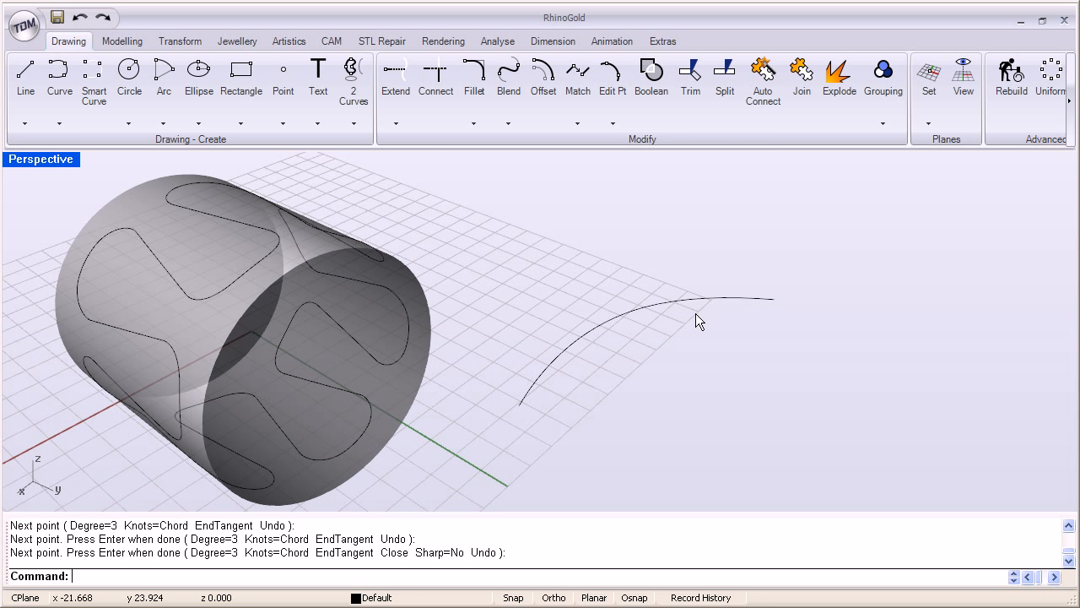
- Start a Channel setting and use the new arched curve as its rail
left_click(241, 38)
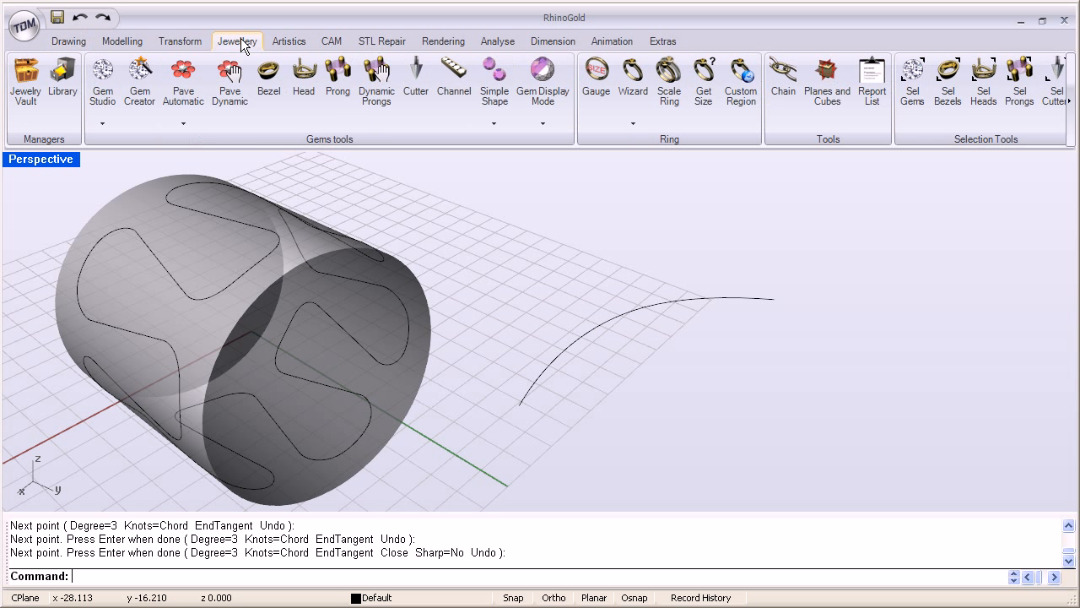
left_click(454, 71)
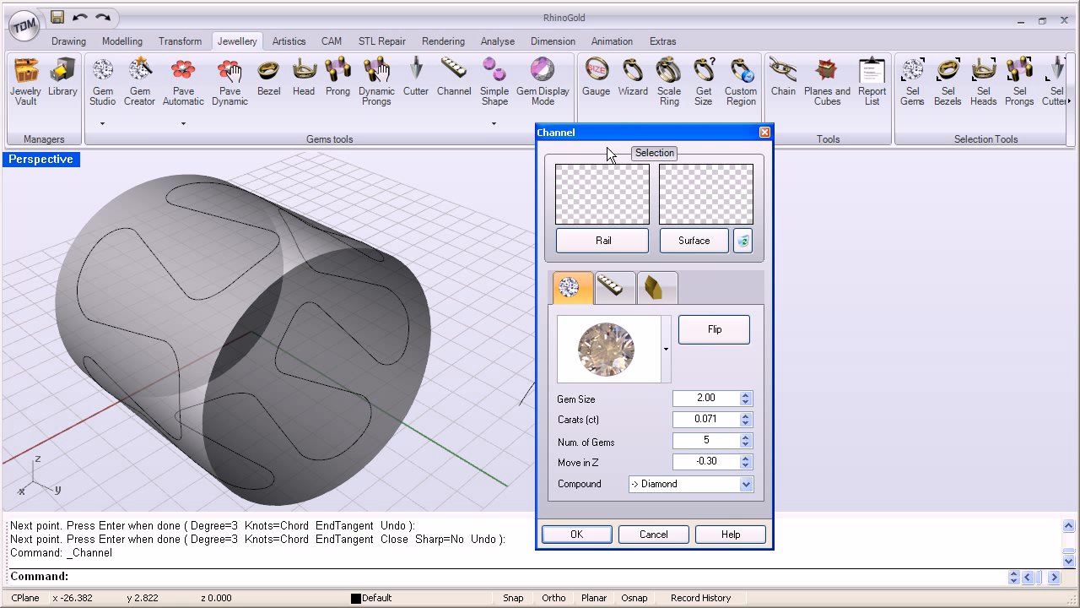
left_click_drag(601, 134, 239, 86)
left_click(256, 197)
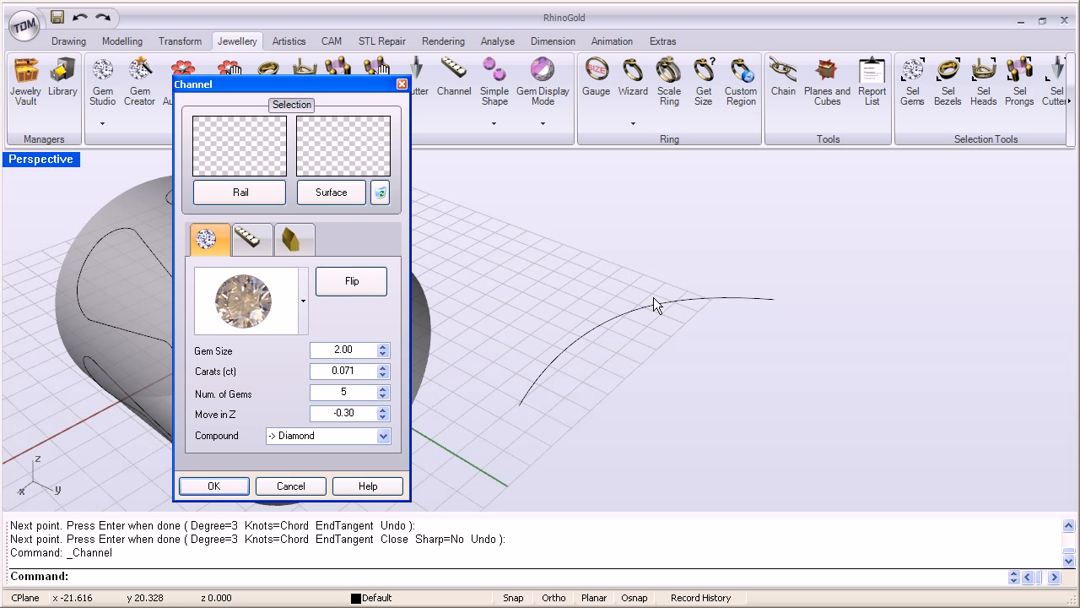
left_click(252, 191)
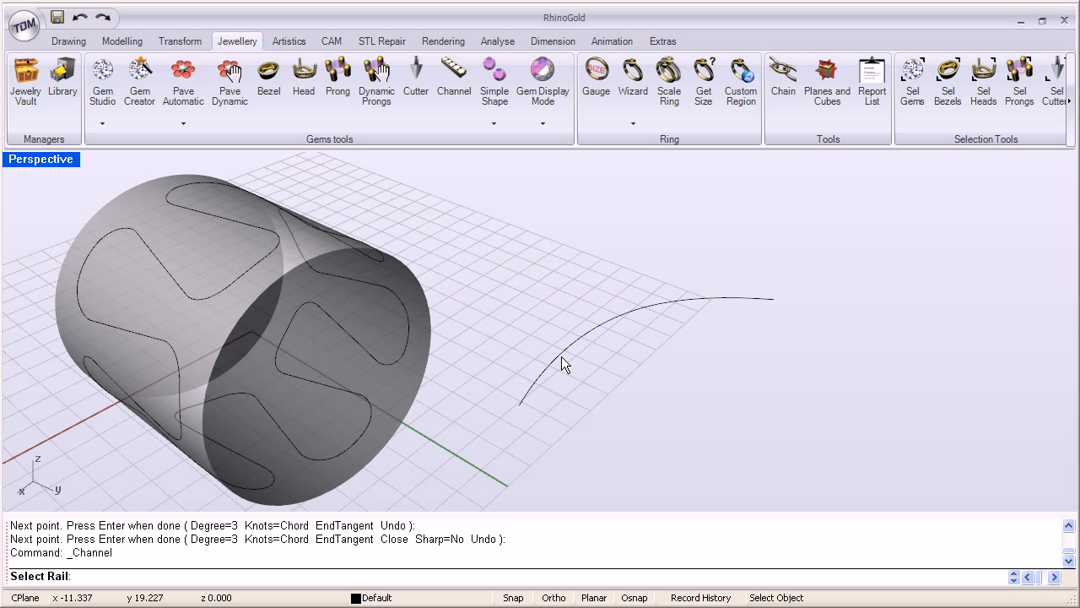
left_click(561, 356)
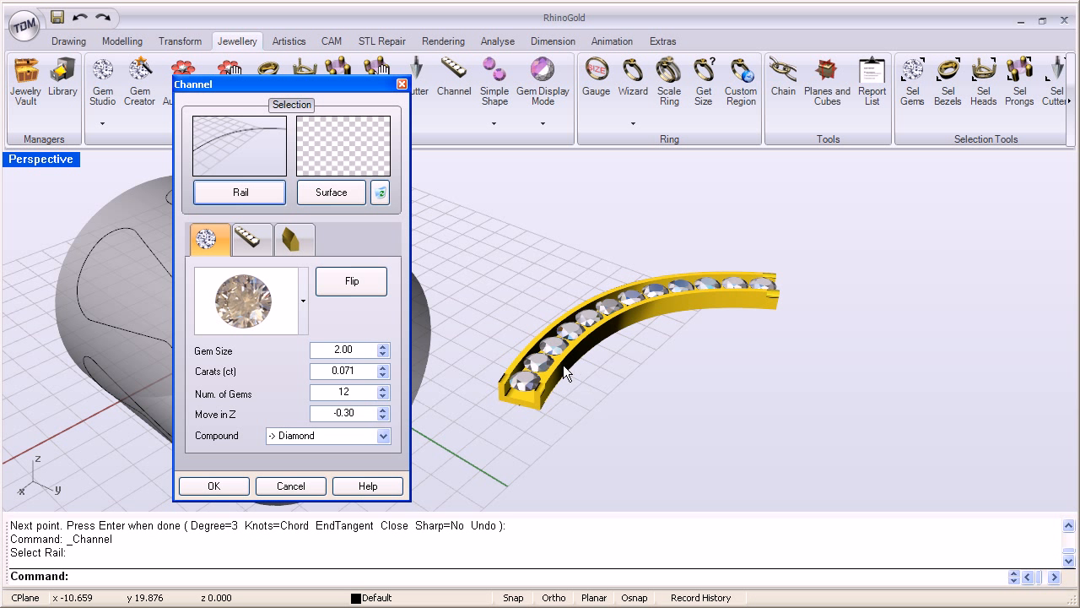
right_click_drag(547, 365, 524, 352)
scroll(525, 352, "up", 5)
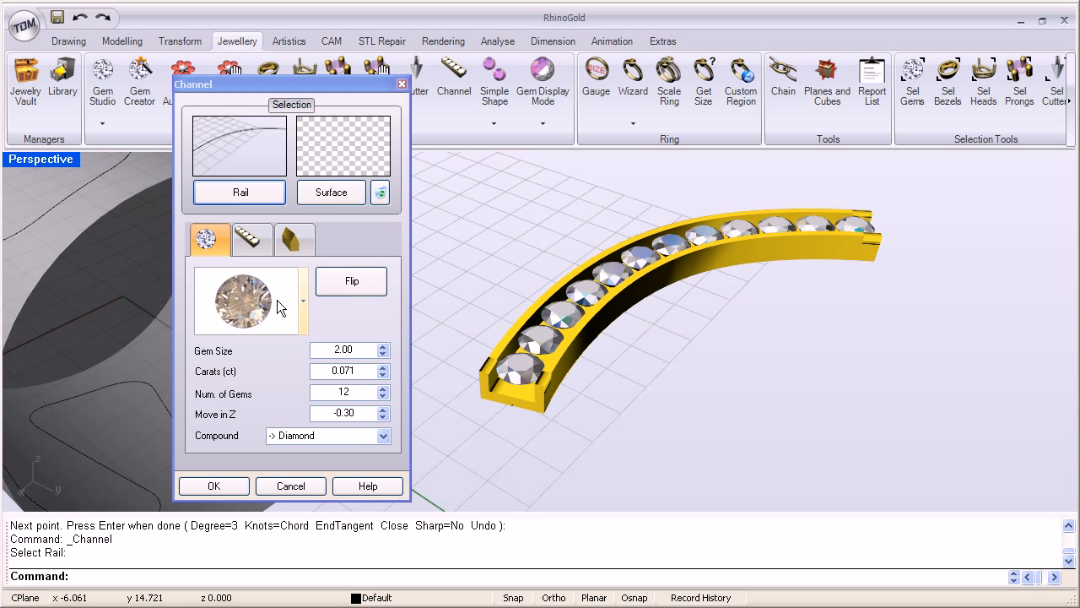
- Change the channel's gem shape to the octagonal cut listed just before the heart
left_click(302, 296)
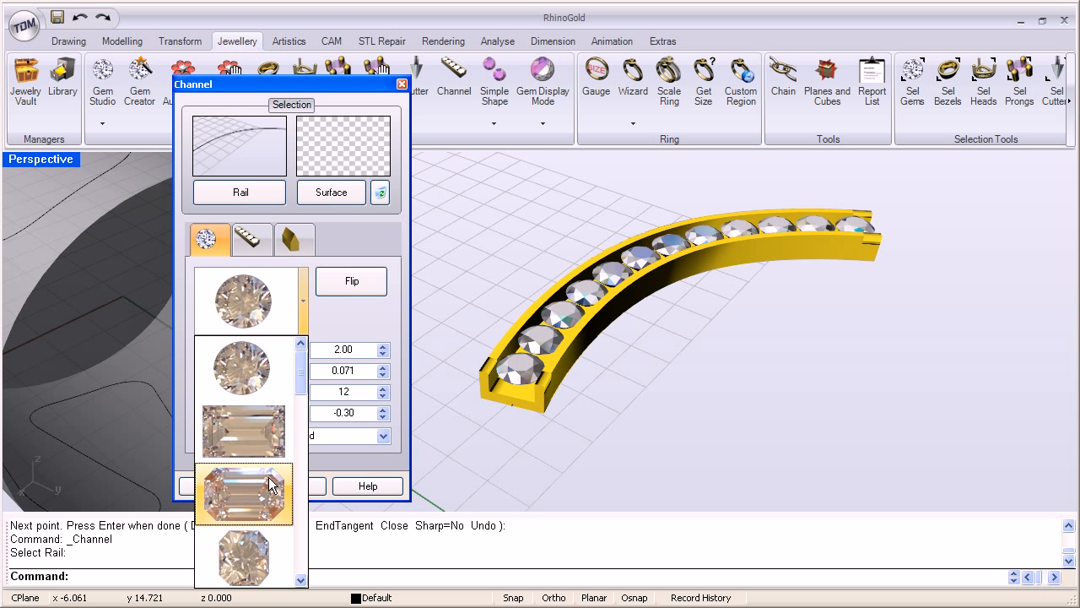
scroll(259, 497, "down", 1)
left_click(257, 449)
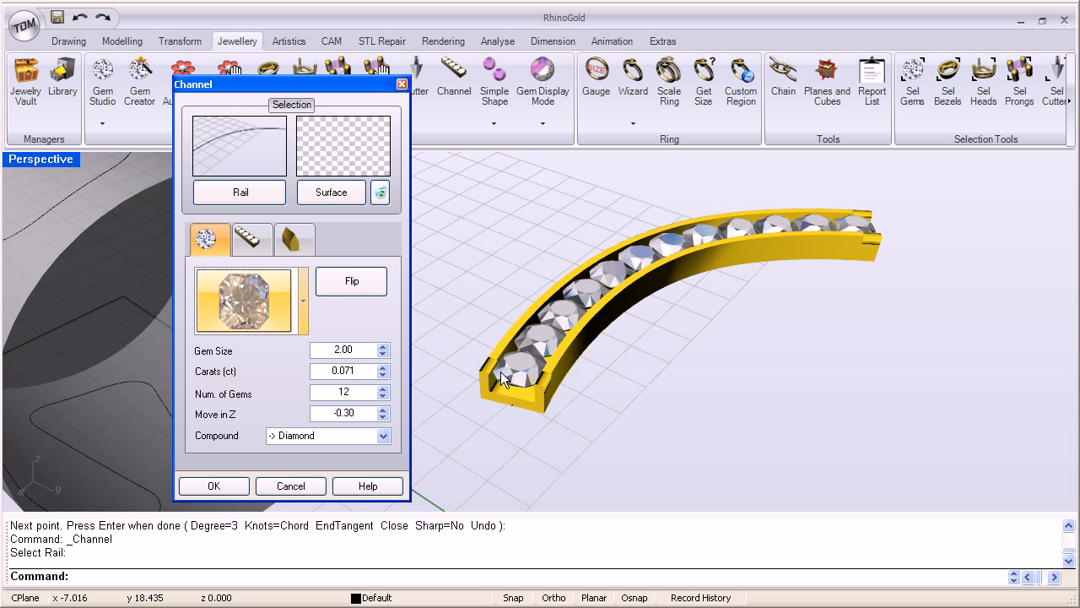
left_click(304, 309)
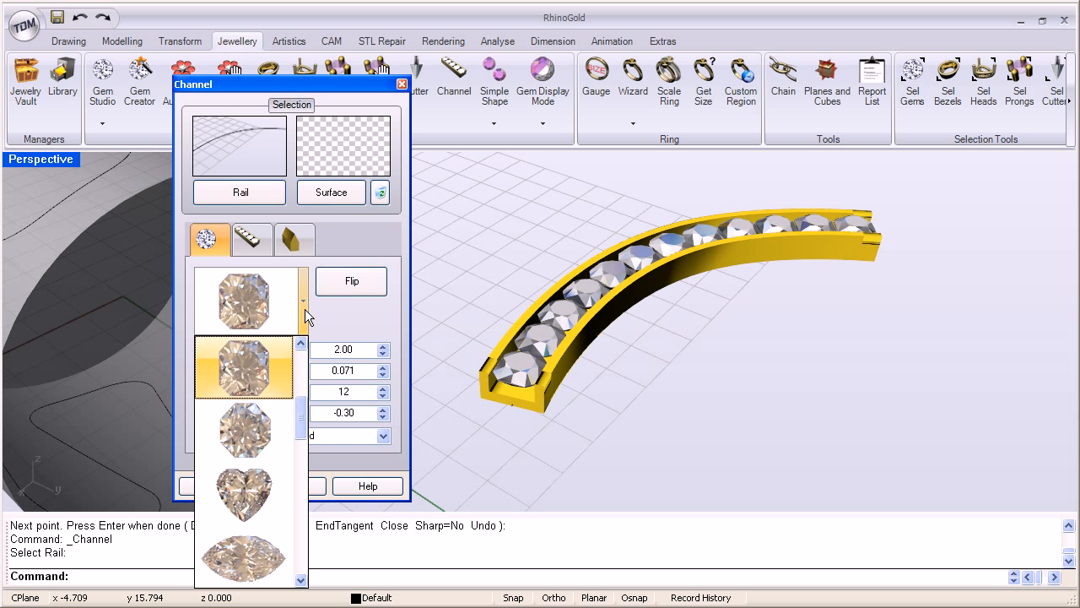
left_click(245, 429)
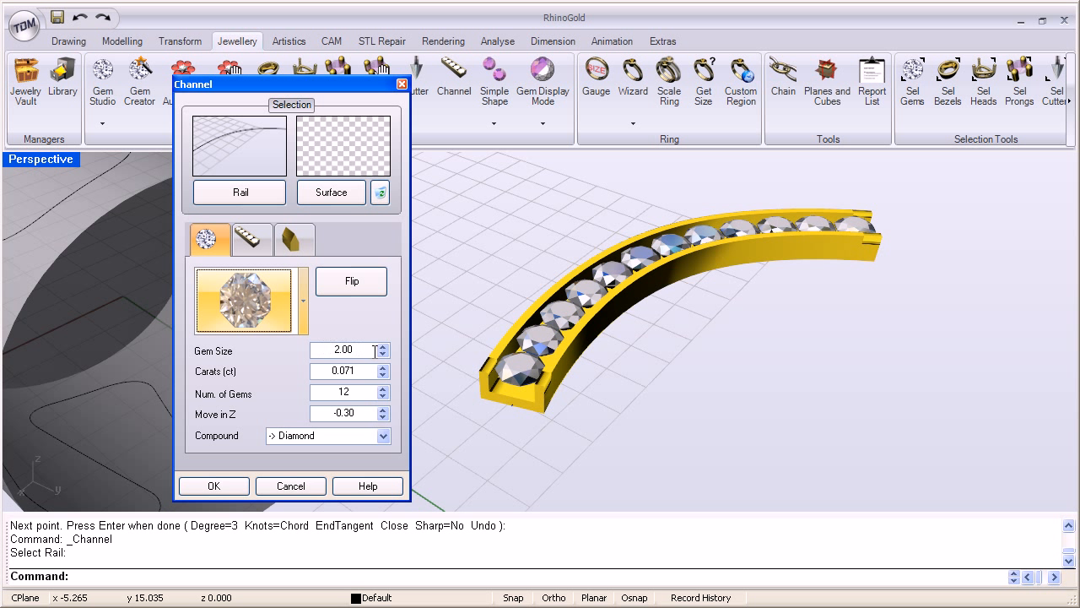
- Try a gem size of 2.30 in the channel and return it to 2.00
left_click(384, 347)
left_click(384, 346)
left_click(384, 347)
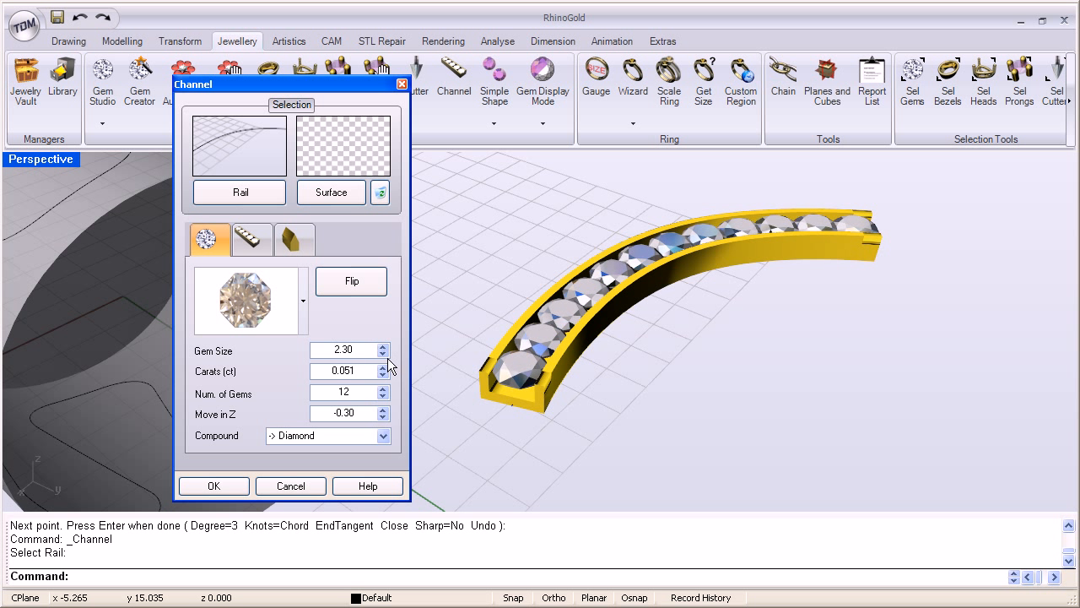
left_click(384, 355)
left_click(384, 355)
left_click(384, 355)
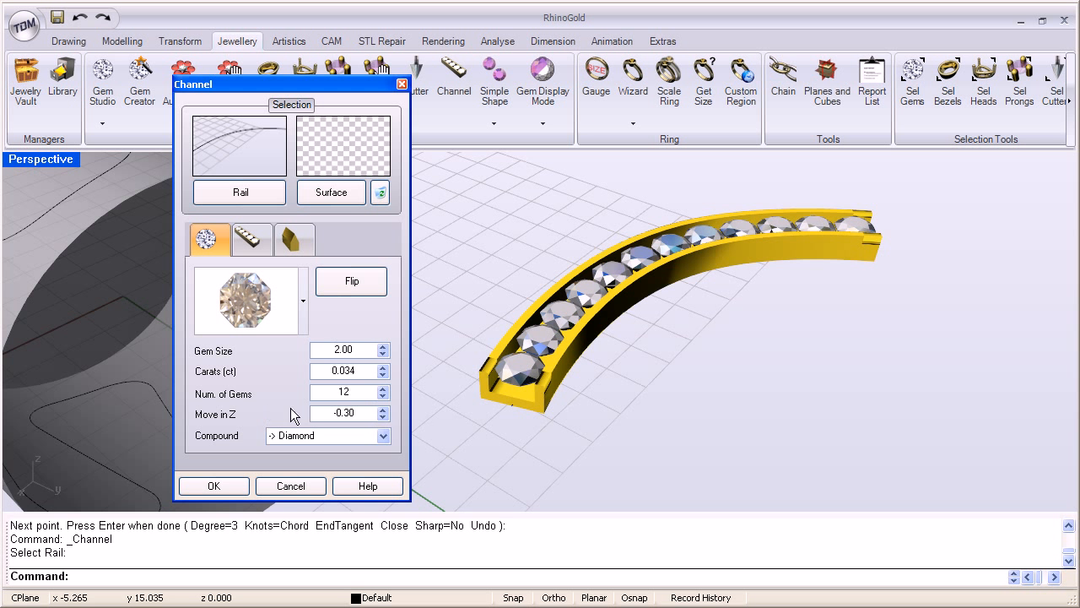
- Examine up close how the first gem sits between the walls at the channel's open end
right_click_drag(512, 410, 560, 412)
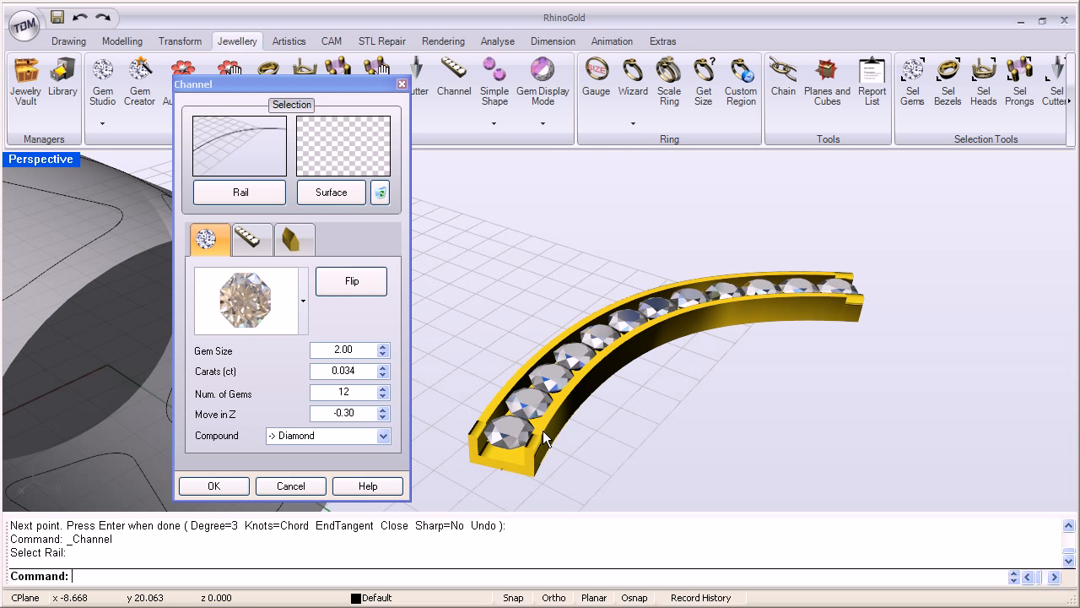
right_click_drag(526, 472, 503, 468)
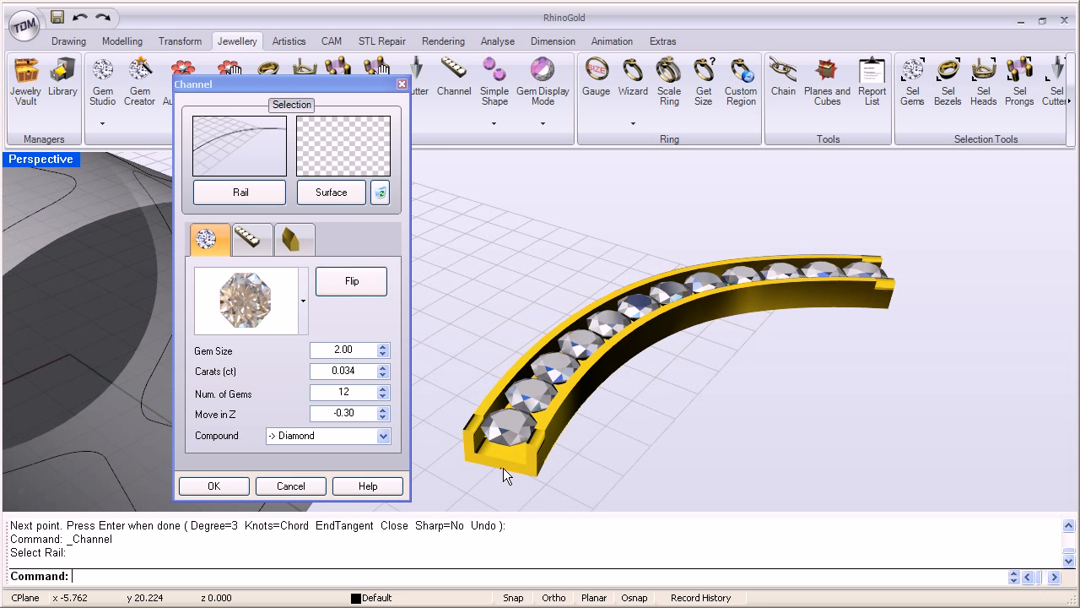
middle_click(496, 304)
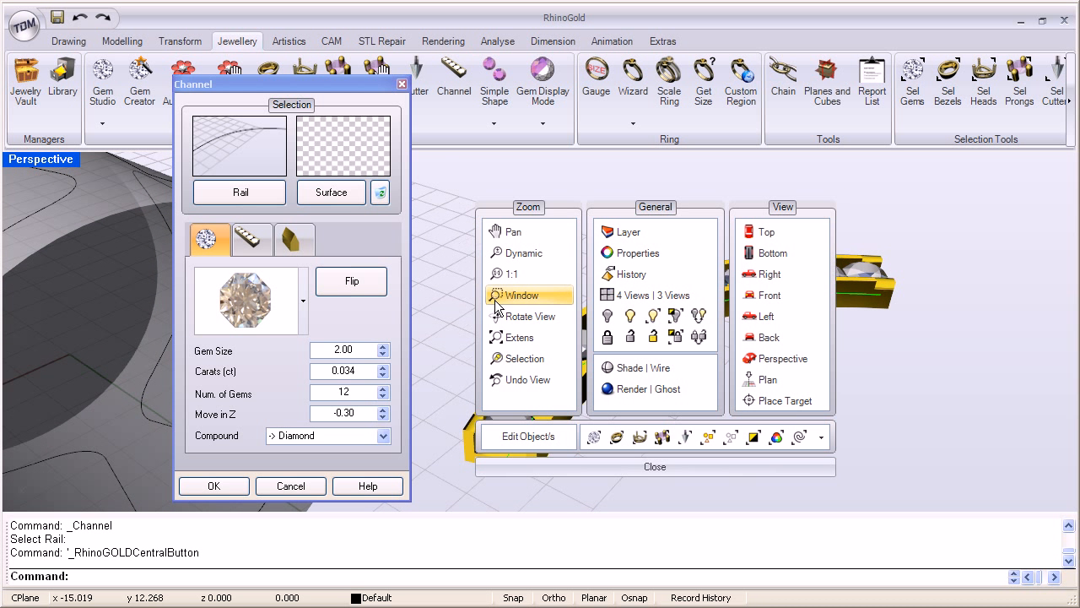
left_click(517, 337)
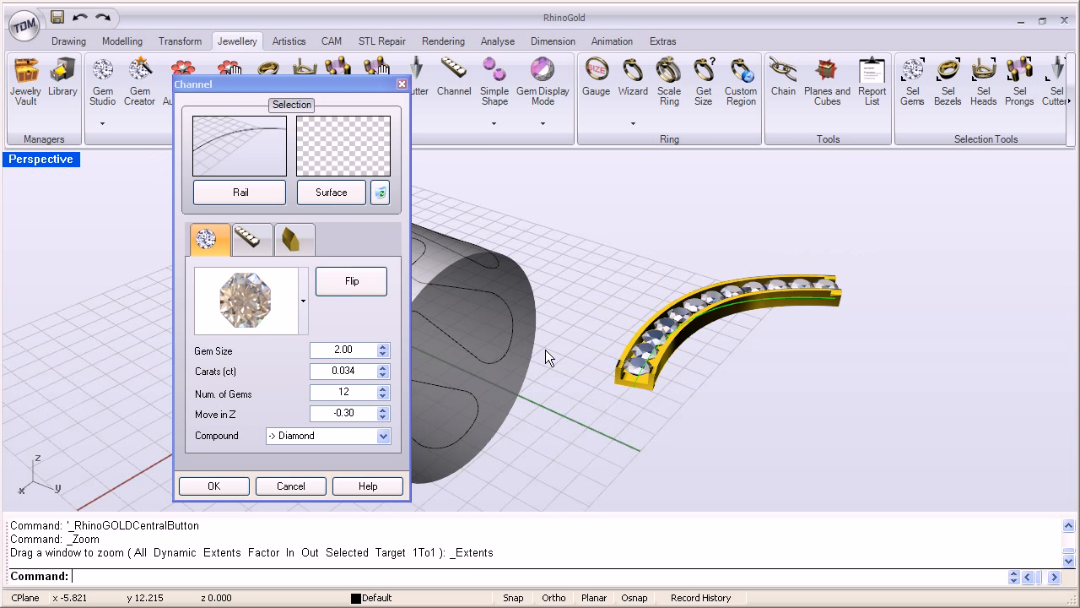
middle_click(625, 353)
left_click(526, 359)
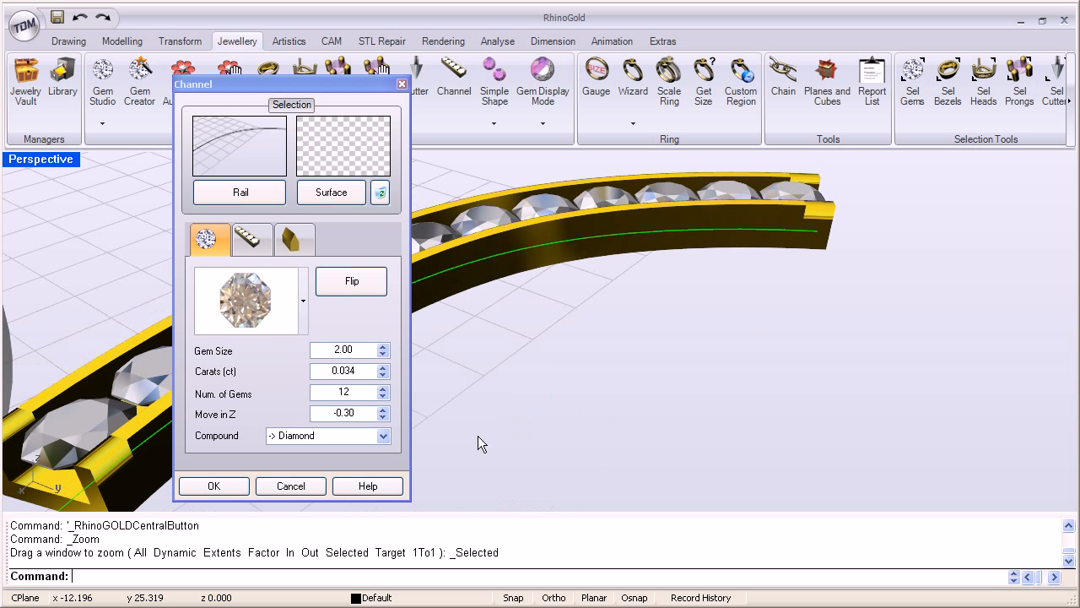
right_click_drag(485, 417, 617, 330)
scroll(655, 342, "up", 6)
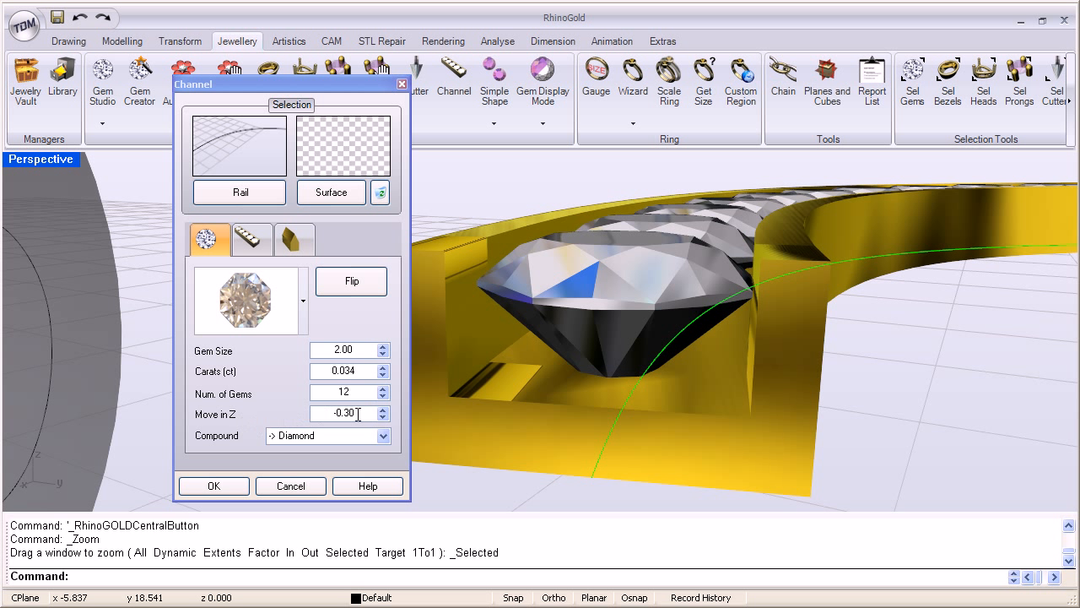
- Try raising and lowering the gems in the channel, returning Move in Z to -0.30 and keeping Diamond as the compound
left_click(384, 409)
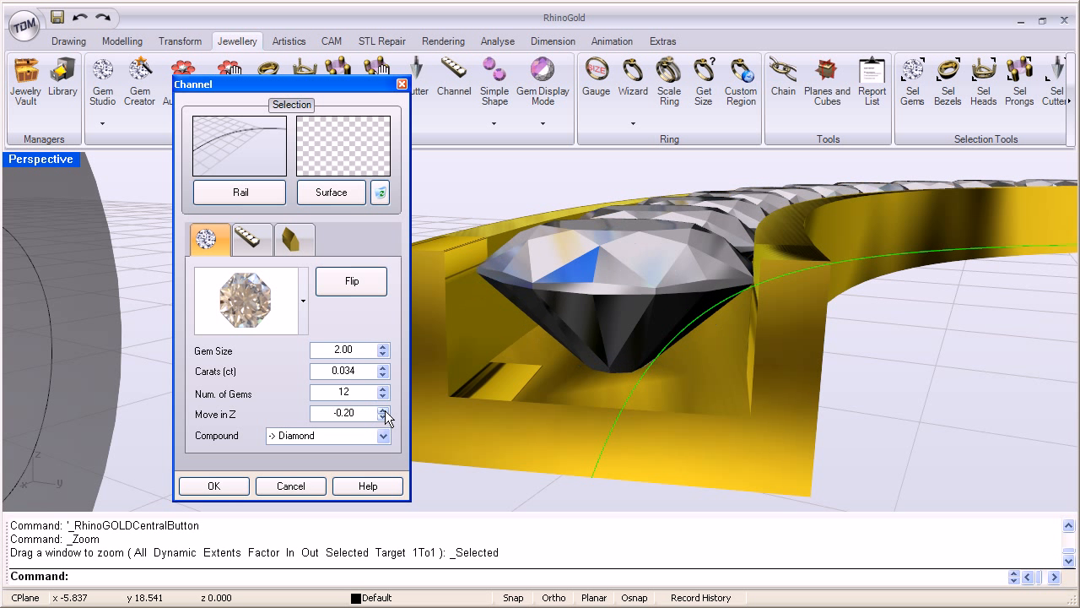
left_click(384, 410)
left_click(384, 410)
left_click(384, 417)
left_click(383, 417)
left_click(383, 417)
left_click(384, 417)
left_click(384, 409)
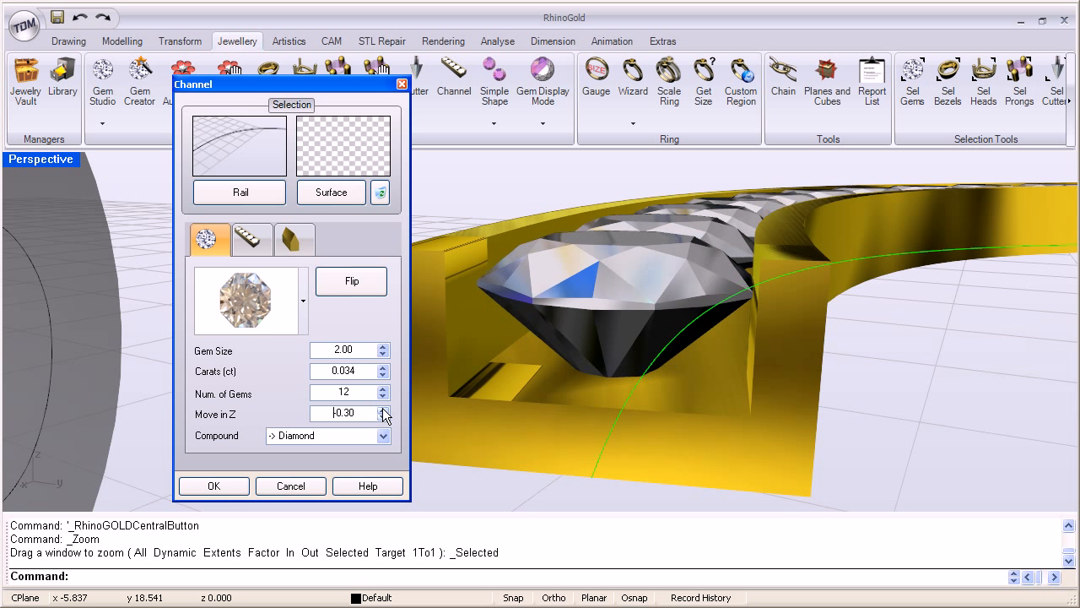
left_click(384, 409)
left_click(384, 417)
left_click(322, 436)
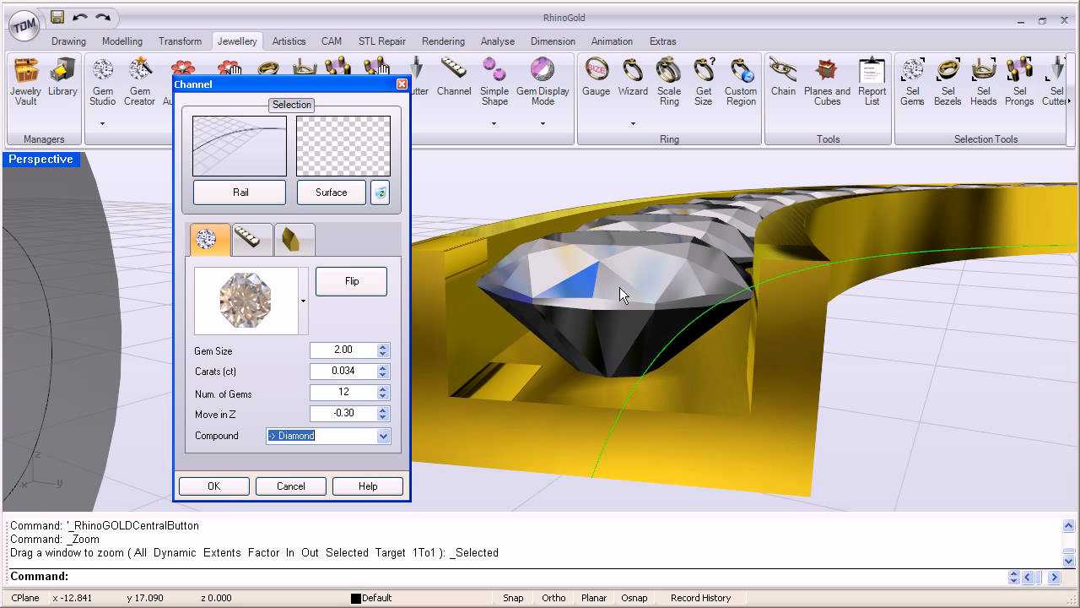
- Disable the metal channel body around the gems and enable it again
left_click(261, 245)
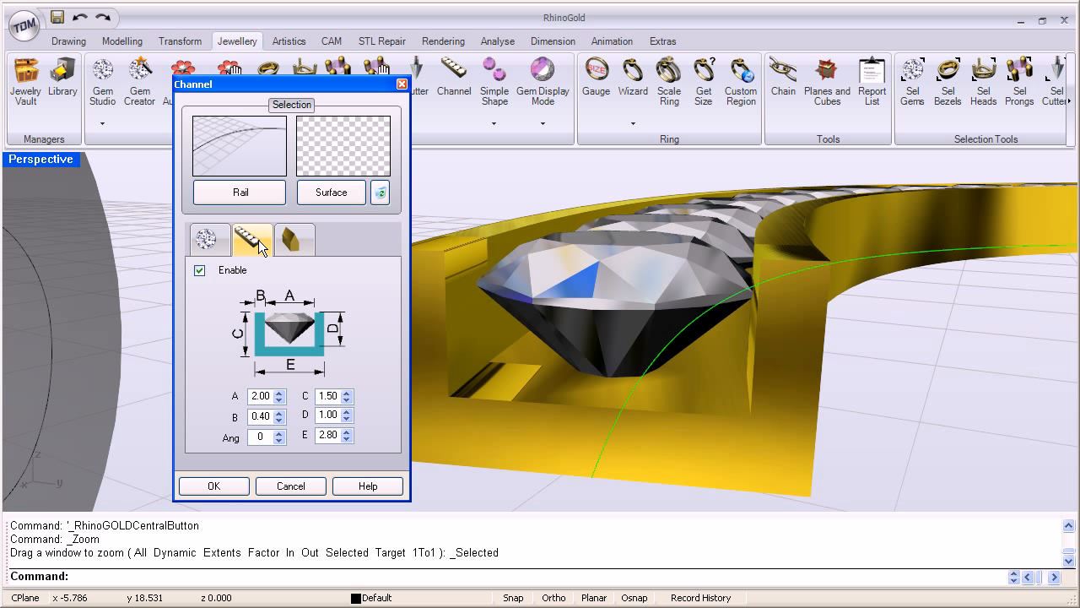
left_click(200, 272)
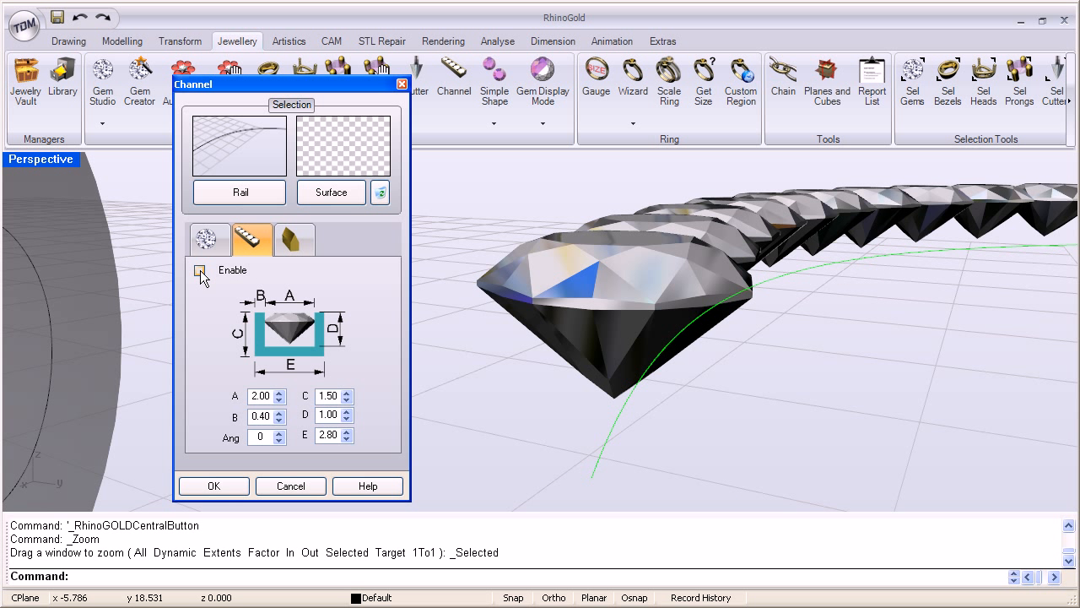
left_click(200, 271)
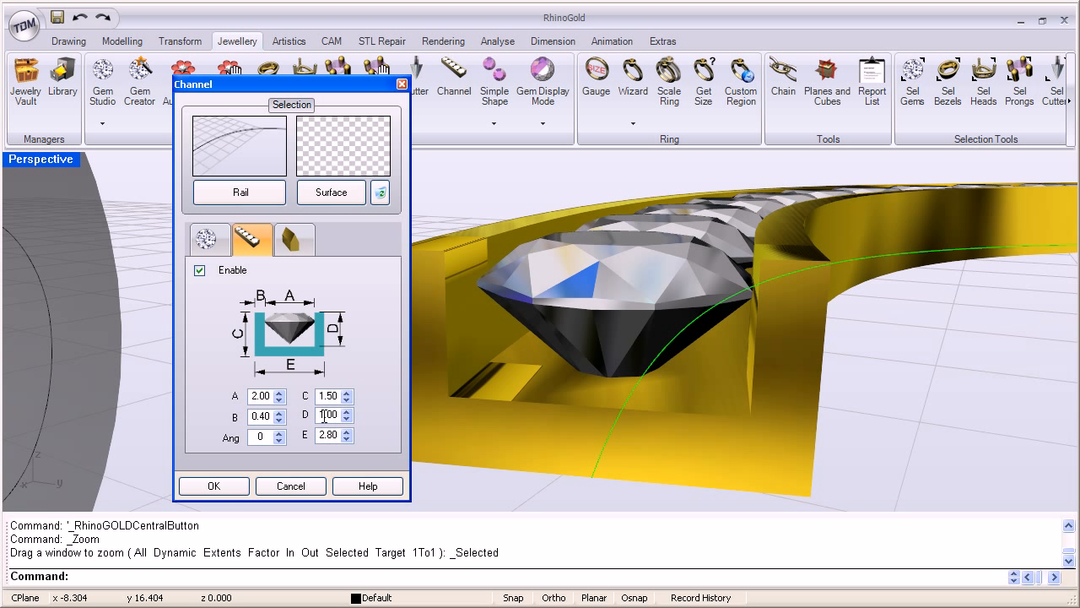
- Set the channel's outer height C to 1.80 and its inner depth D to 1.30
left_click_drag(330, 87, 266, 93)
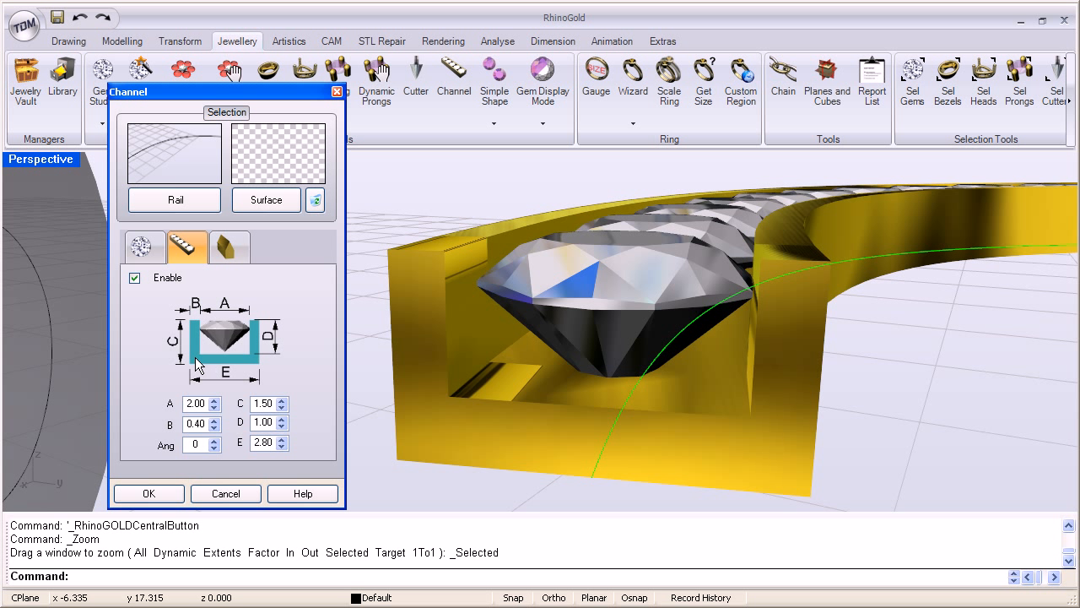
left_click(285, 400)
left_click(285, 401)
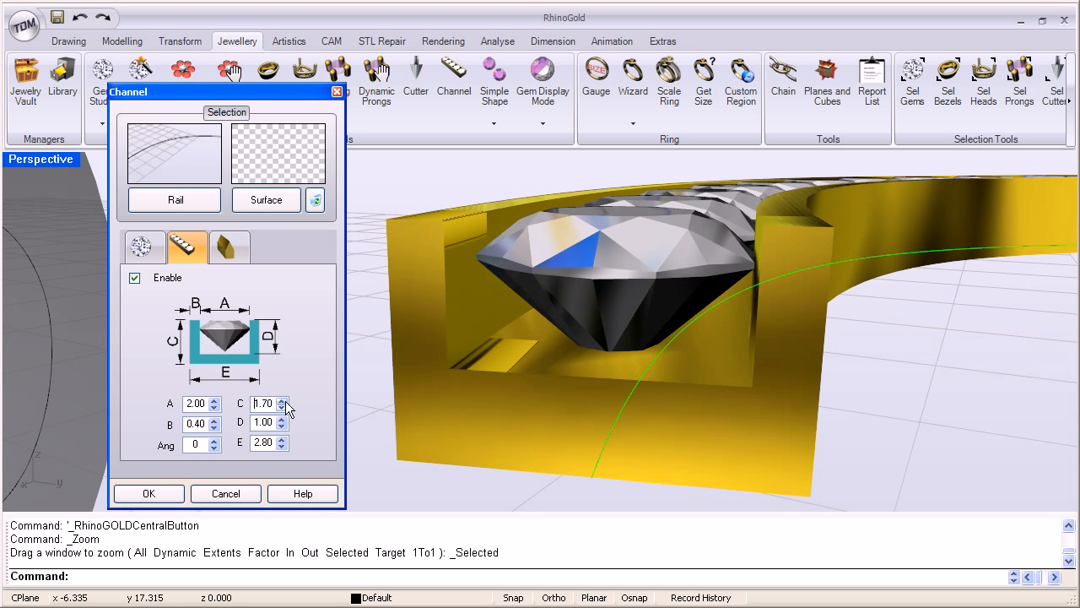
left_click(285, 401)
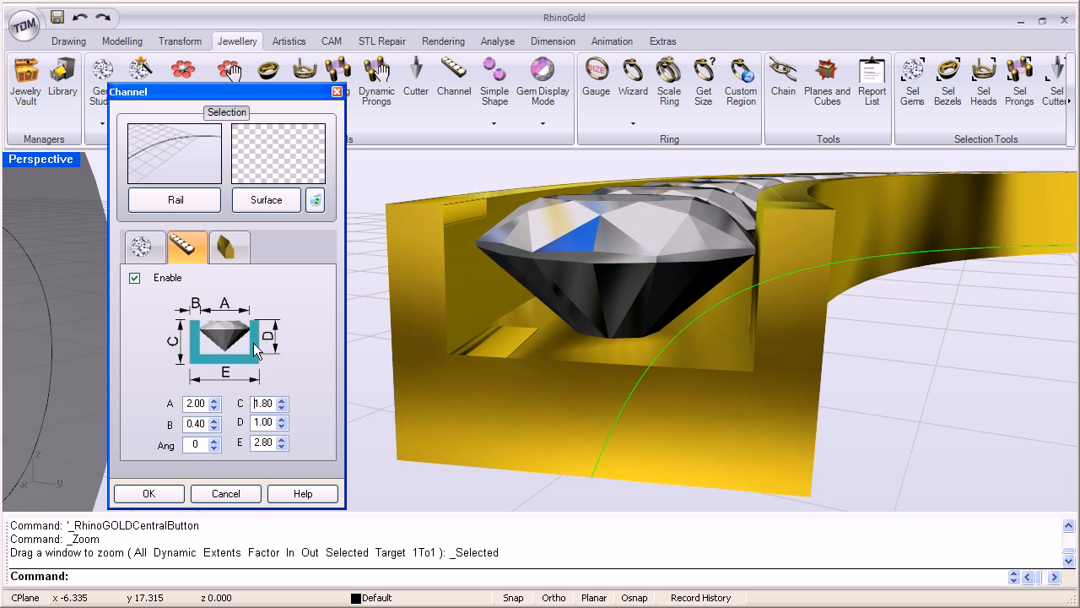
left_click(283, 419)
left_click(283, 419)
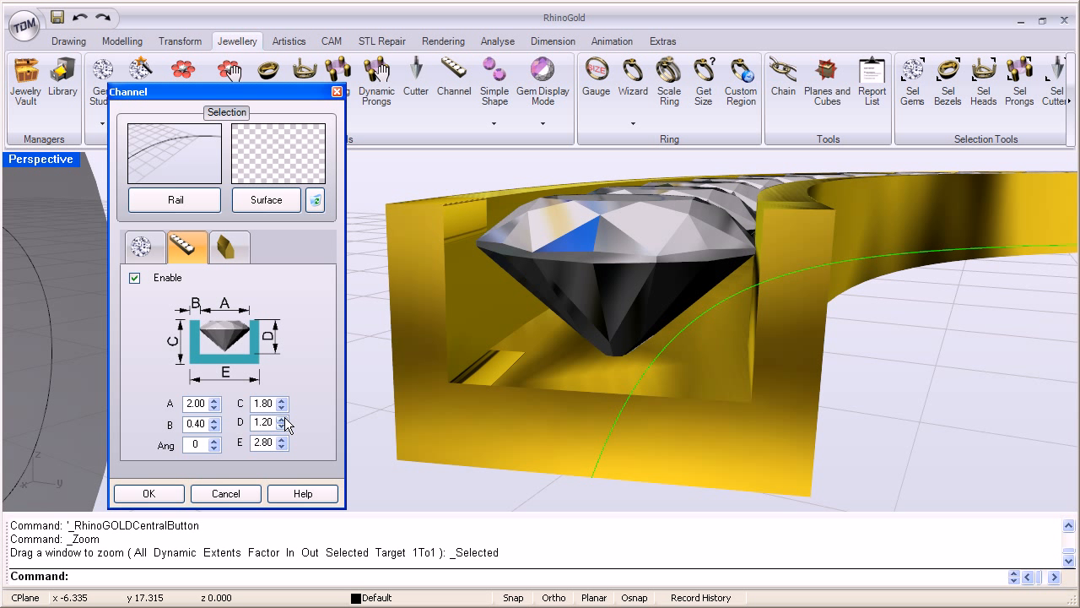
left_click(283, 419)
mouse_move(473, 454)
right_mouse_down()
mouse_move(472, 422)
mouse_move(461, 457)
right_mouse_up()
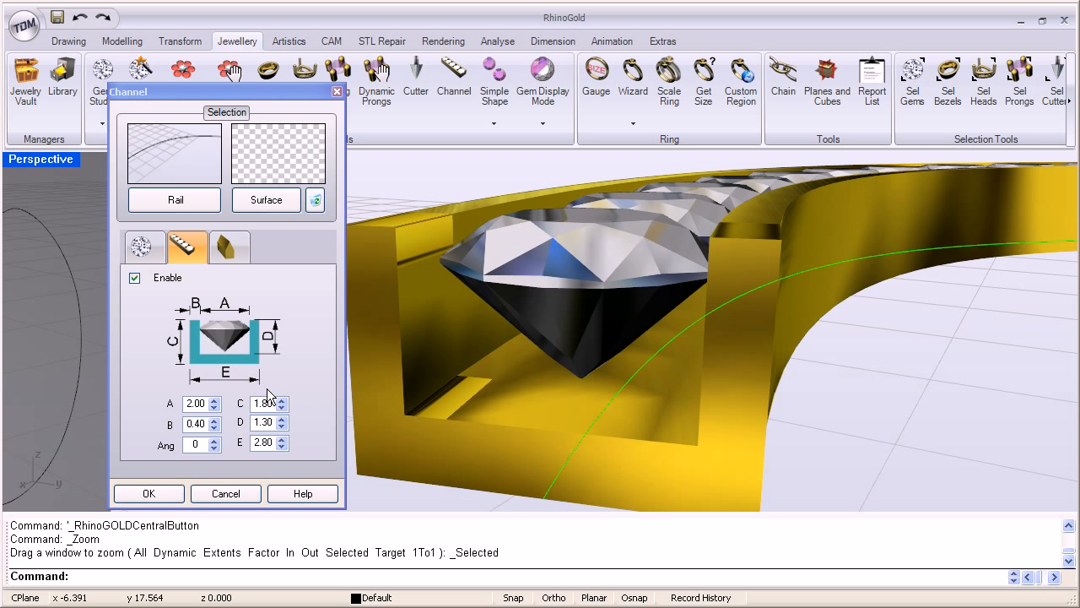
scroll(505, 346, "up", 4)
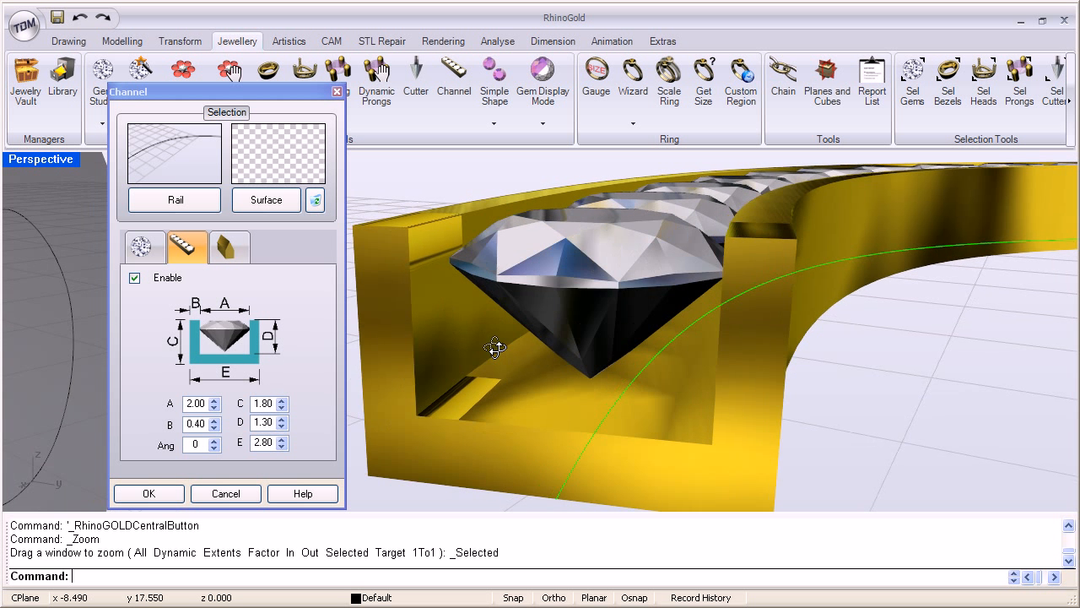
- Set the channel's inner width A to 1.80 and its outer base width E to 2.70
right_click_drag(505, 346, 509, 344)
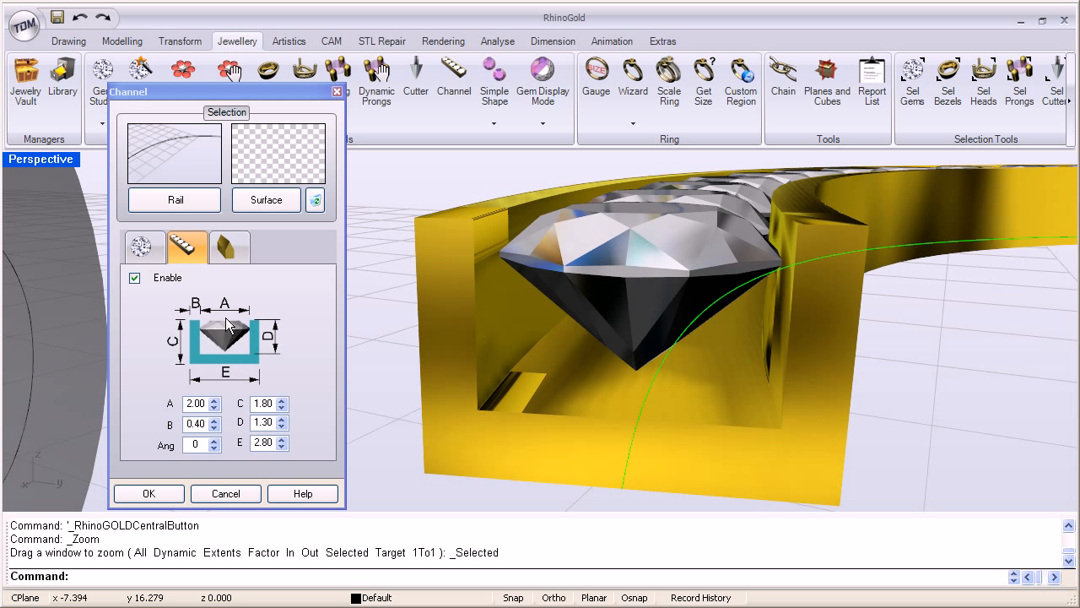
left_click(215, 407)
left_click(215, 407)
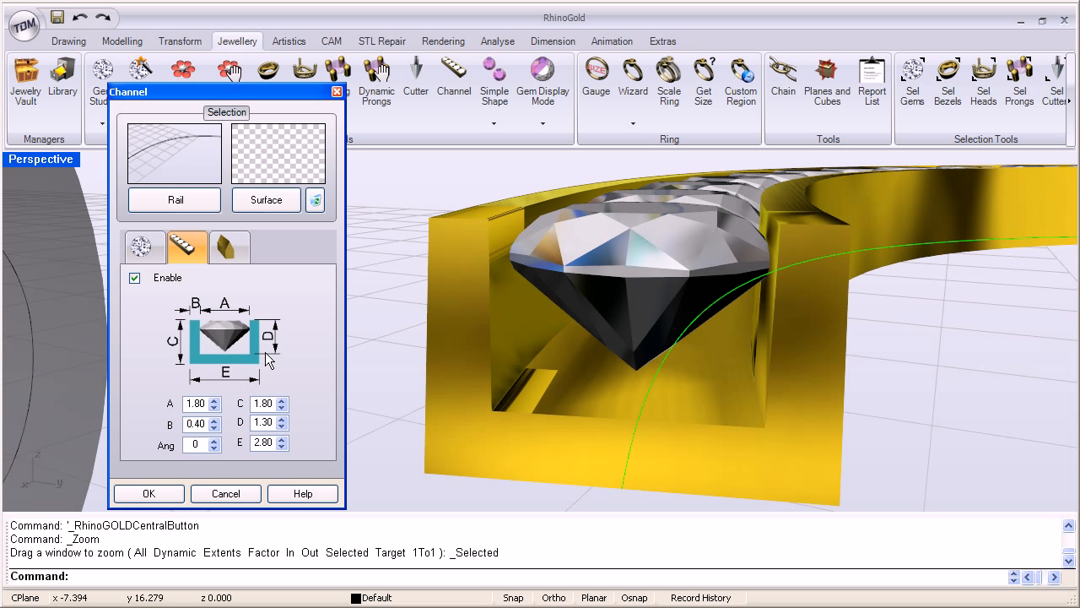
left_click(283, 445)
left_click(283, 445)
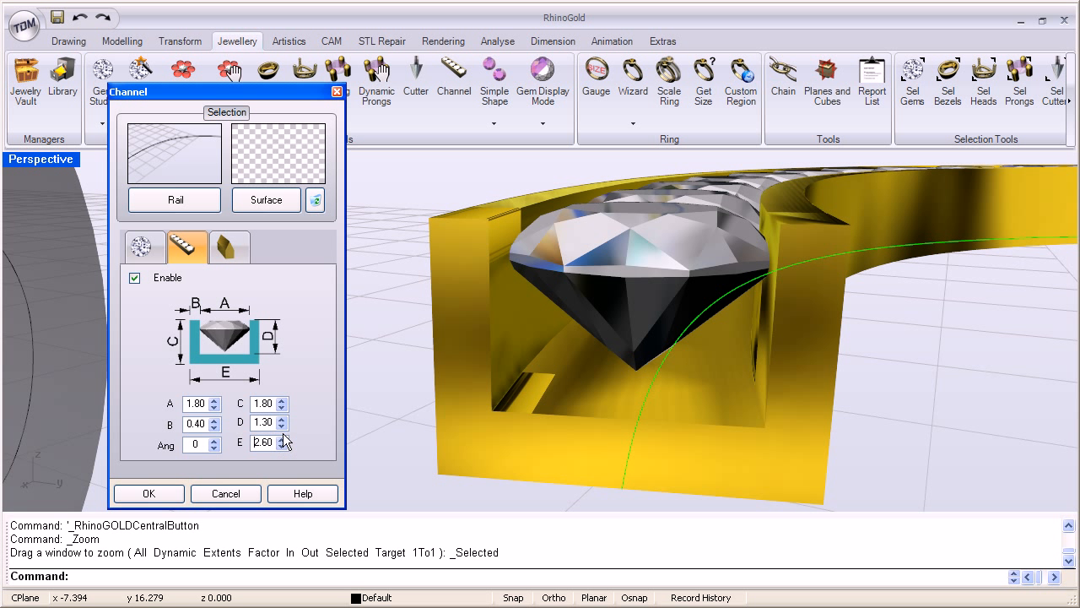
left_click(282, 438)
left_click(282, 439)
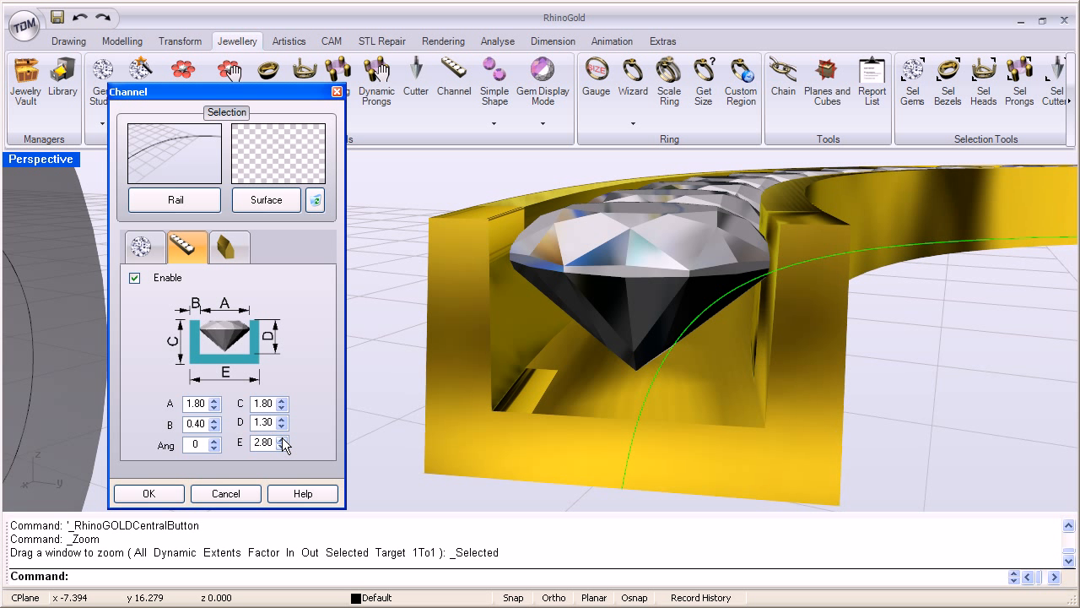
key("Tab")
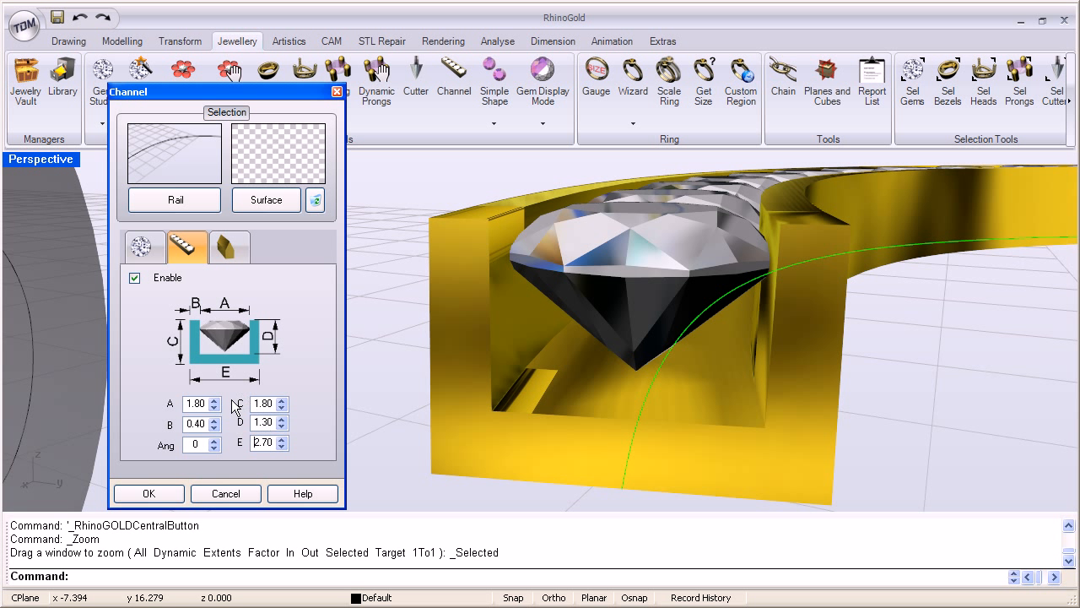
- Enable the pointed bars between the gems, keeping all their dimensions at 0.50, and create the channel
left_click(231, 248)
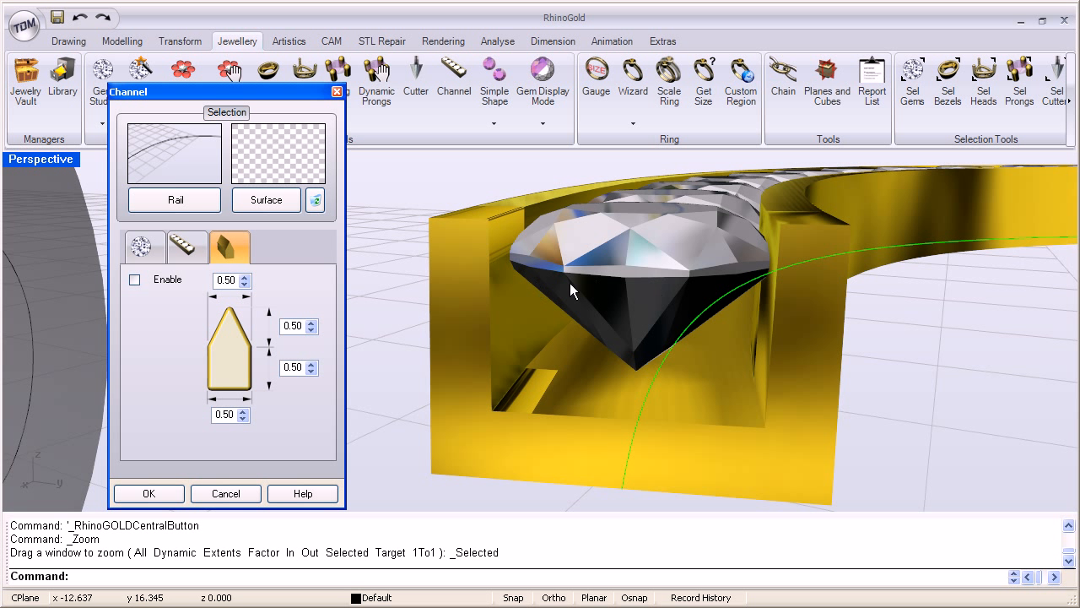
right_click_drag(619, 266, 665, 284)
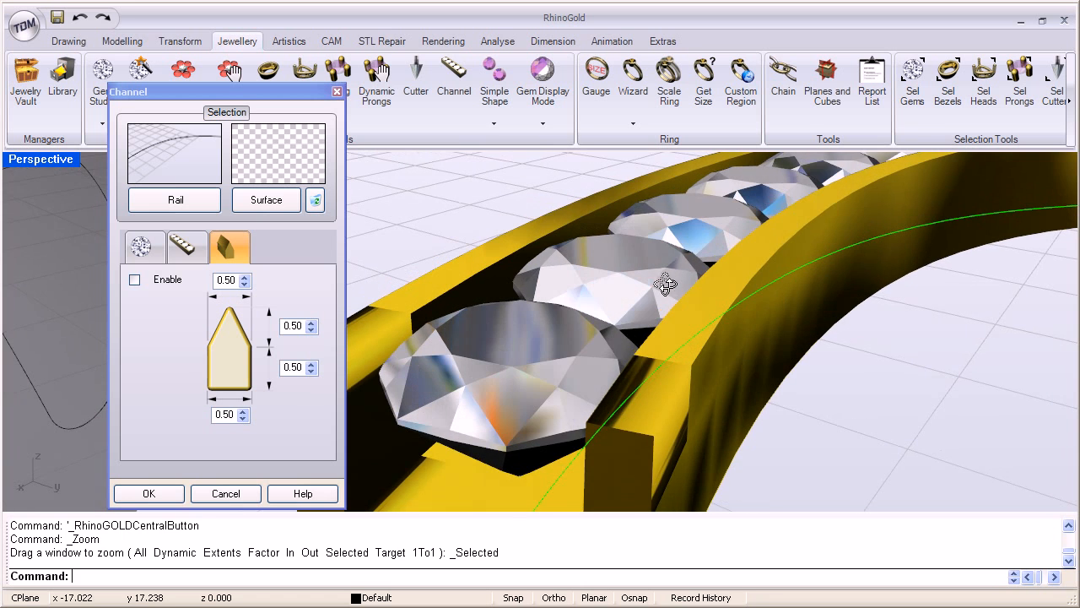
left_click(135, 281)
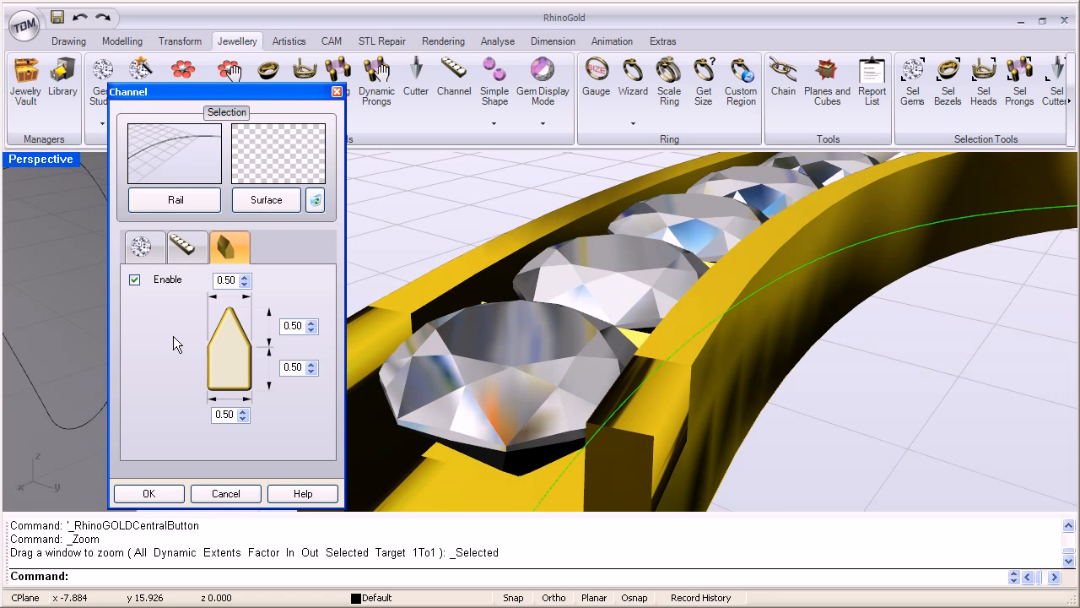
scroll(606, 286, "up", 3)
right_click_drag(583, 299, 584, 287)
scroll(667, 266, "down", 3)
right_click_drag(667, 266, 594, 324)
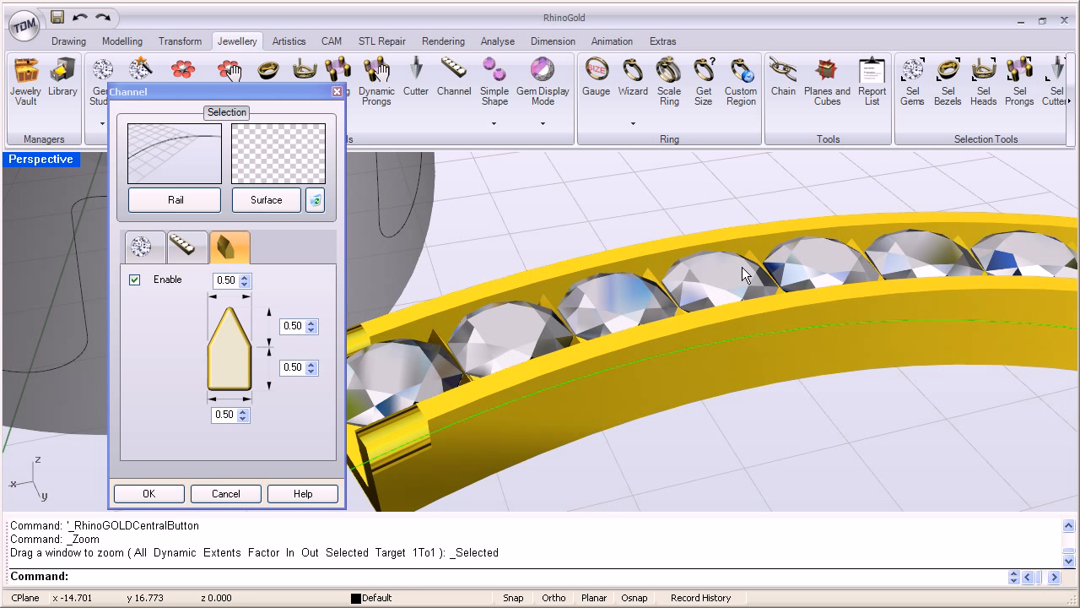
right_click_drag(757, 293, 567, 390)
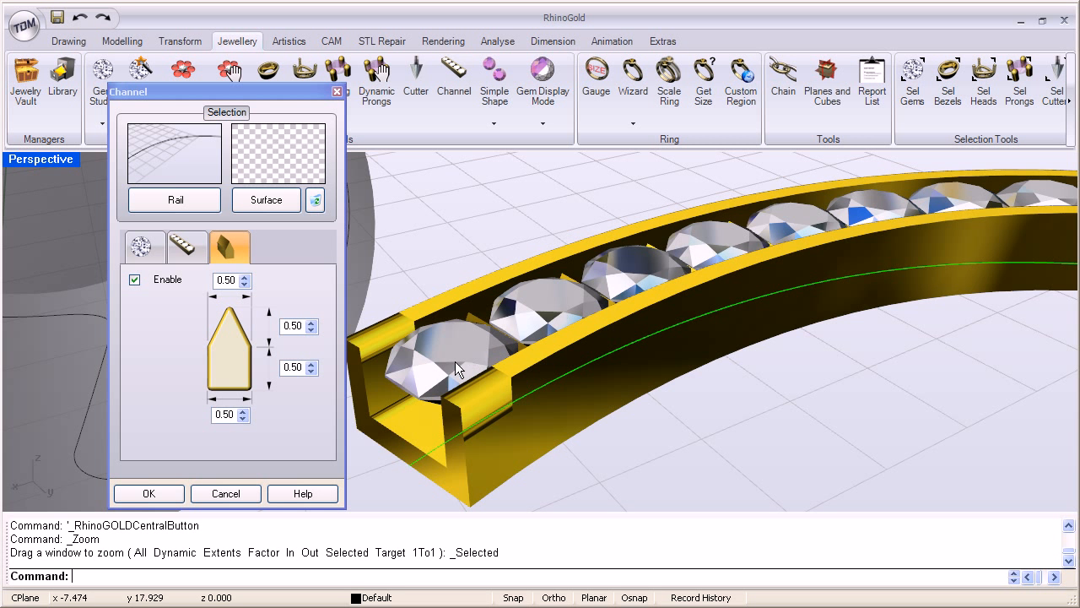
right_click_drag(517, 336, 581, 323)
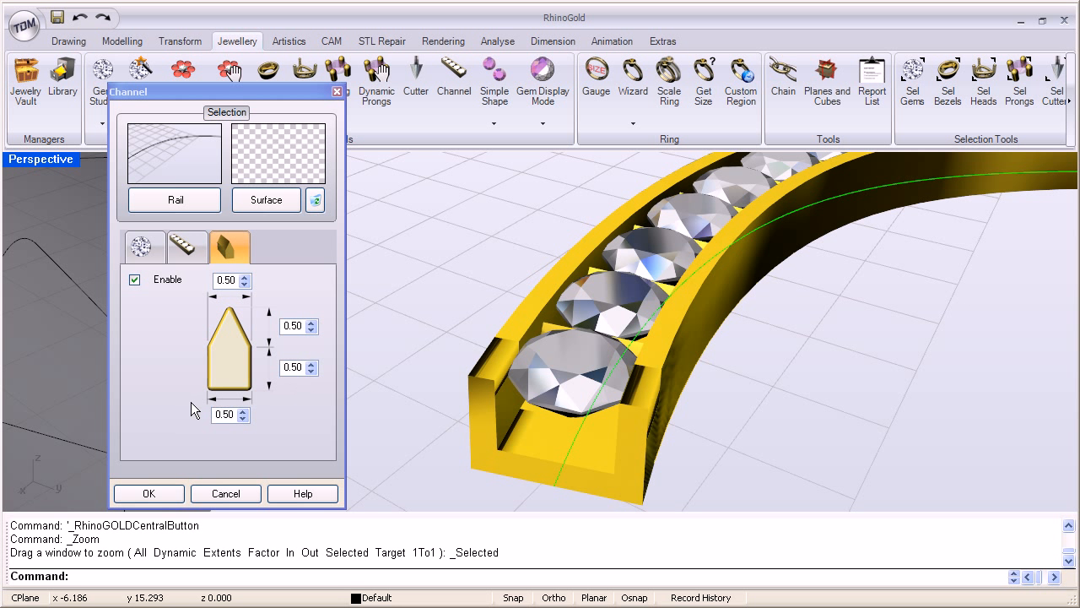
left_click(168, 496)
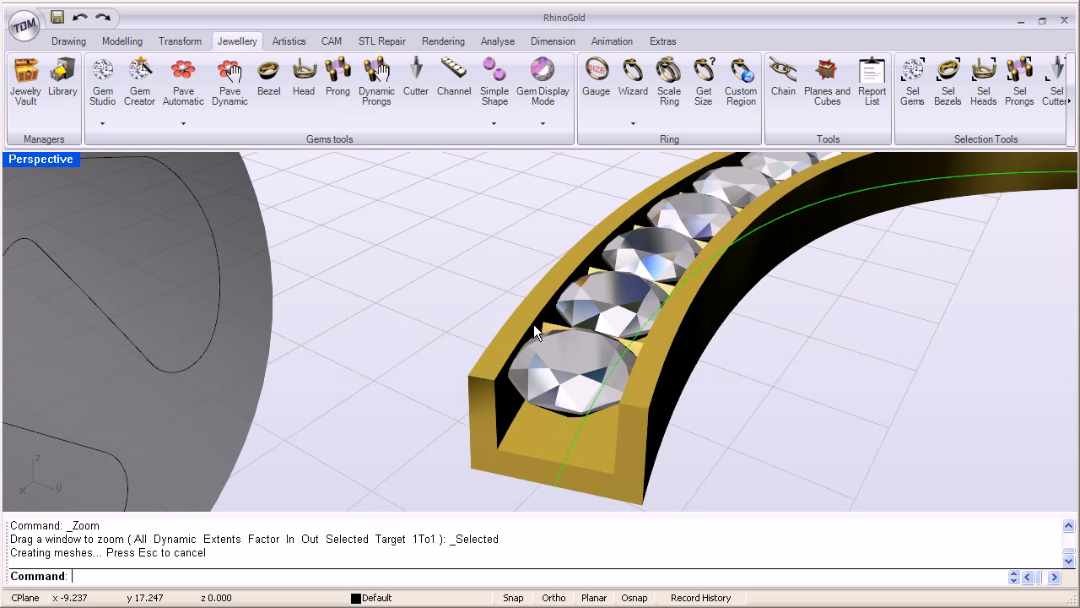
- Delete the finished curved gem channel together with its gems and rail curve
scroll(441, 353, "down", 6)
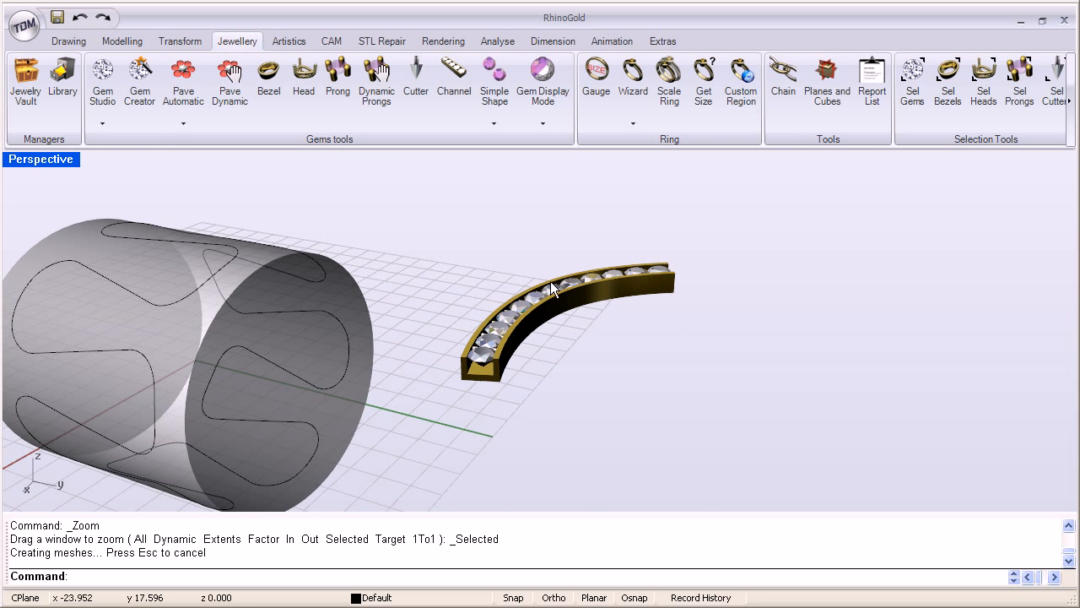
left_click_drag(422, 211, 707, 402)
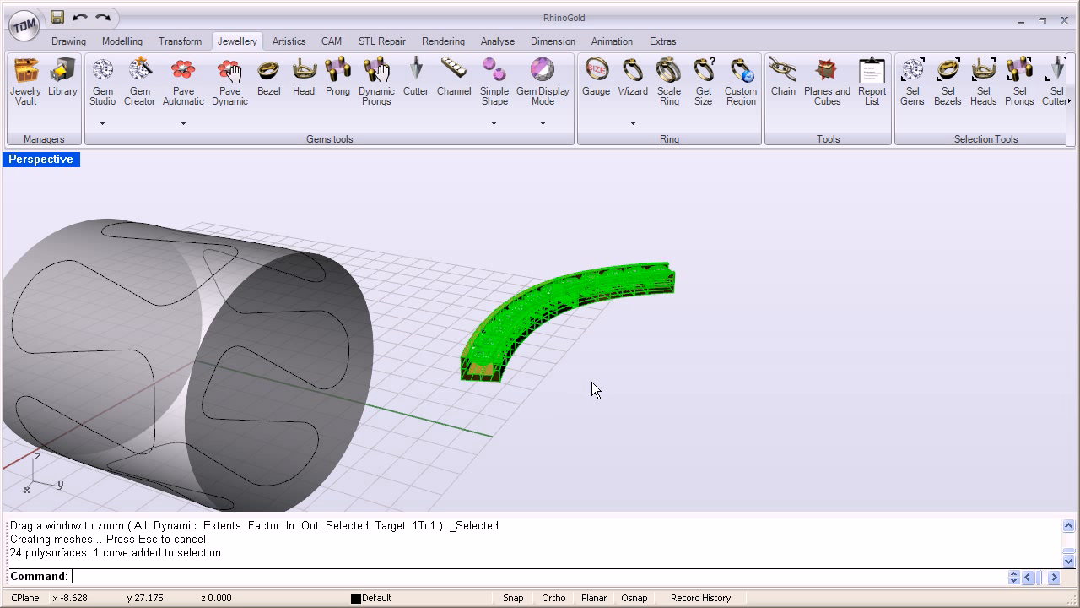
key("Delete")
- Start a new channel and use the serpentine curve wrapped around the cylinder as its rail
right_click_drag(375, 361, 403, 323)
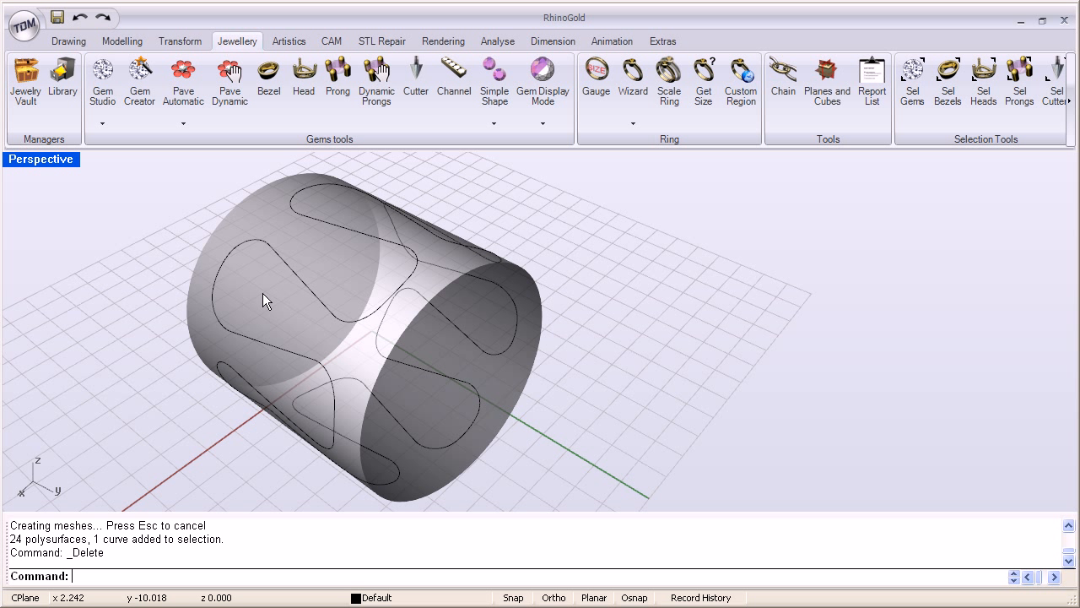
right_click_drag(691, 359, 670, 325)
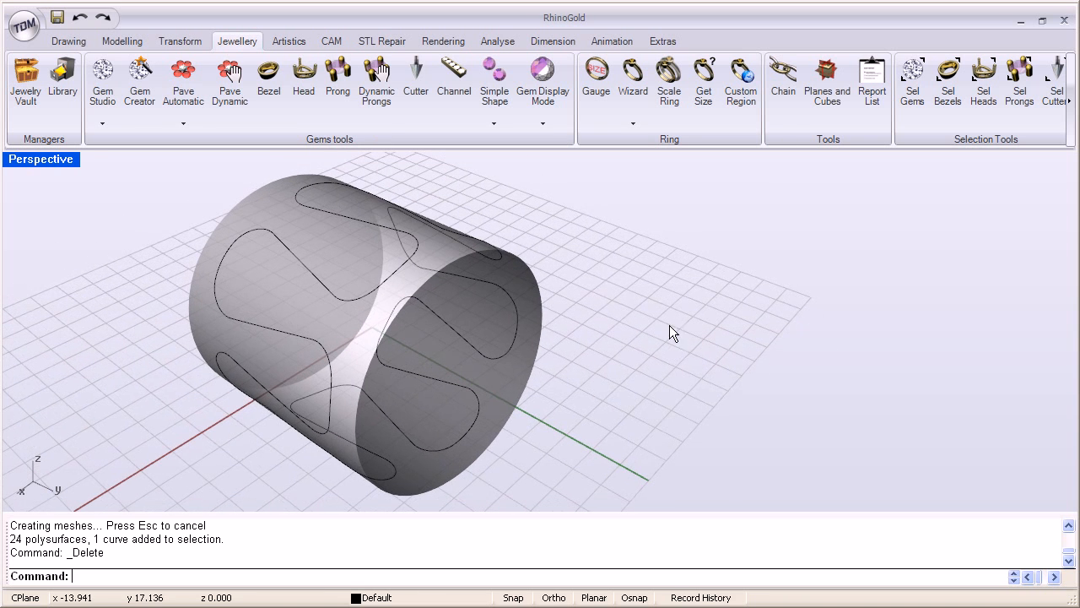
left_click(454, 71)
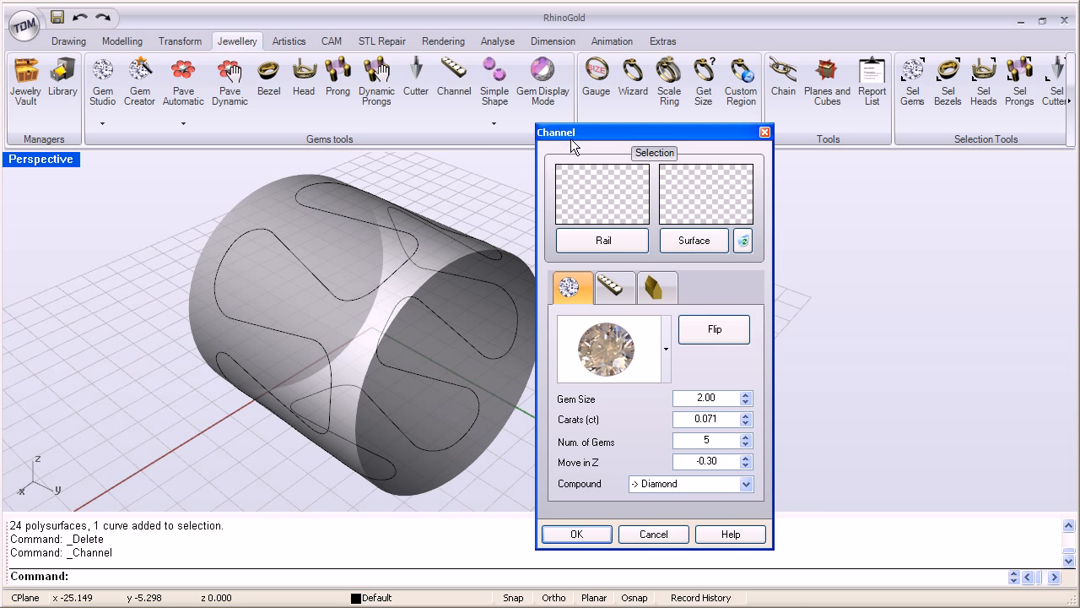
left_click_drag(571, 137, 644, 118)
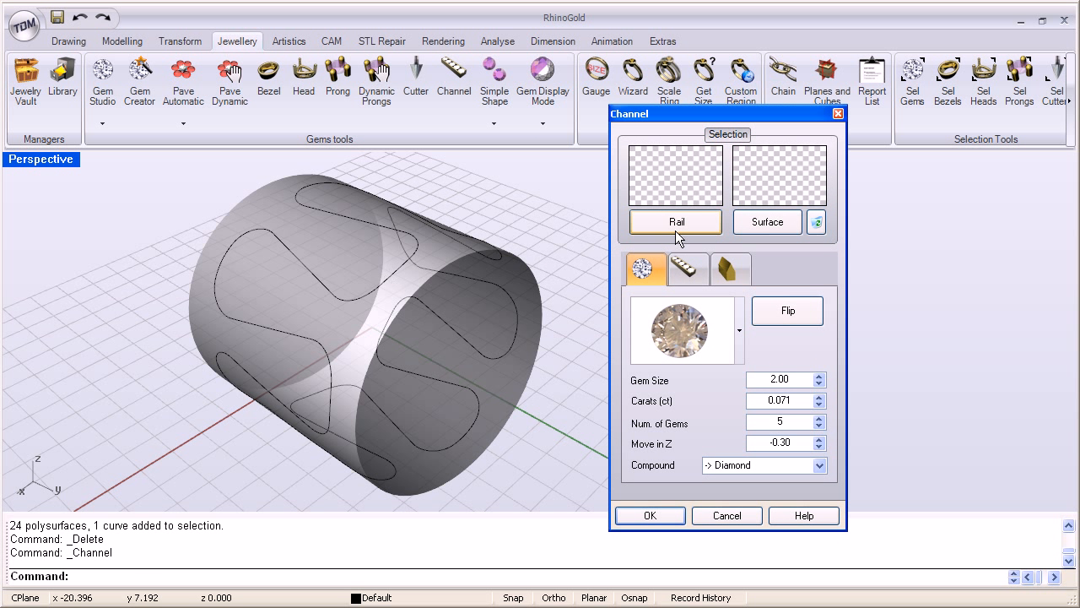
left_click(675, 222)
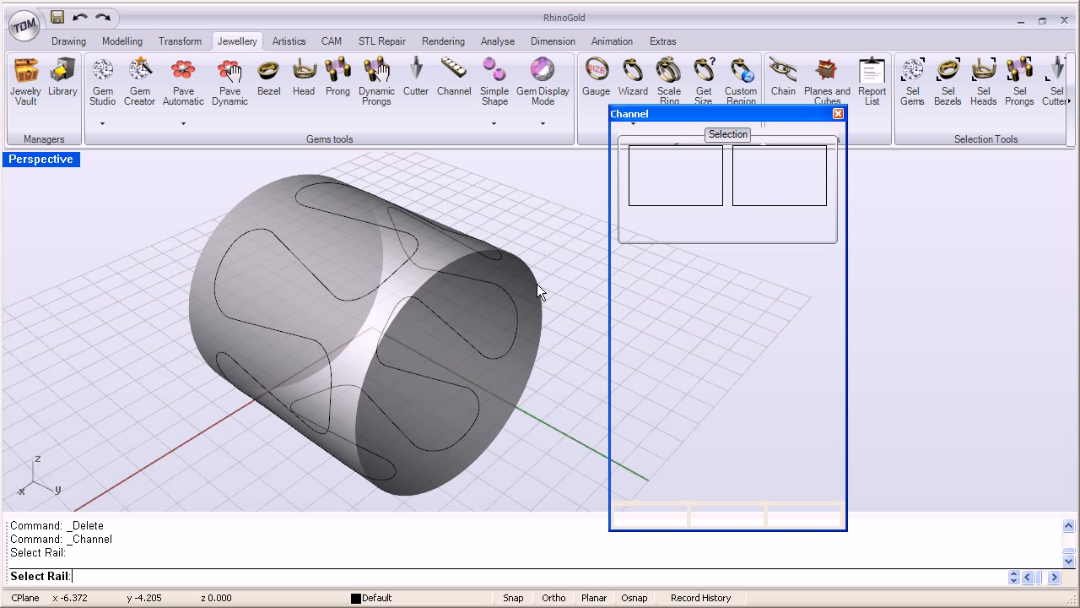
left_click(424, 266)
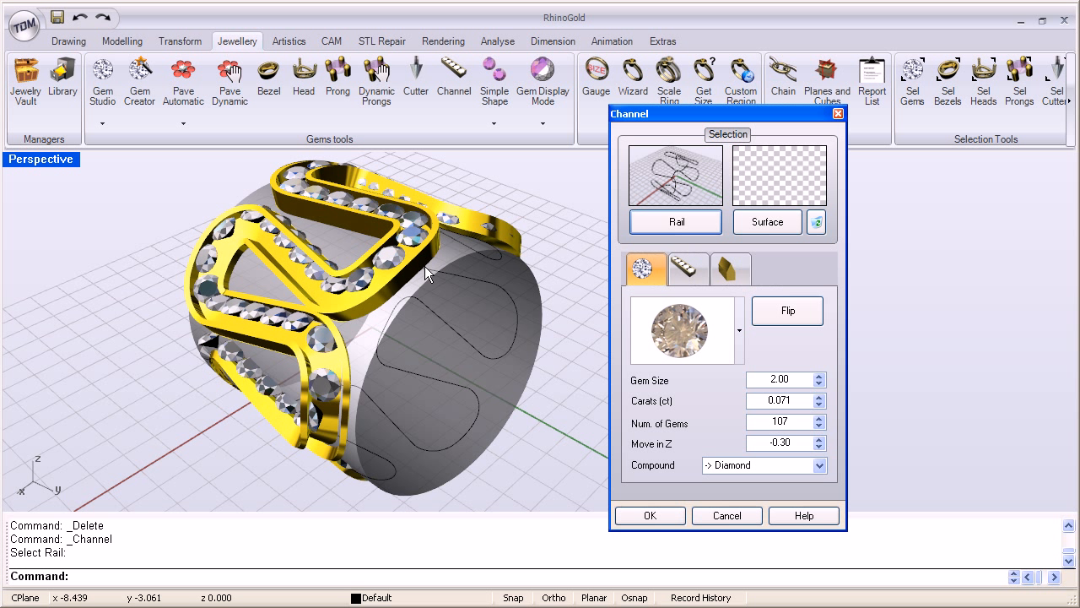
right_click_drag(474, 270, 487, 249)
right_click_drag(449, 321, 431, 322)
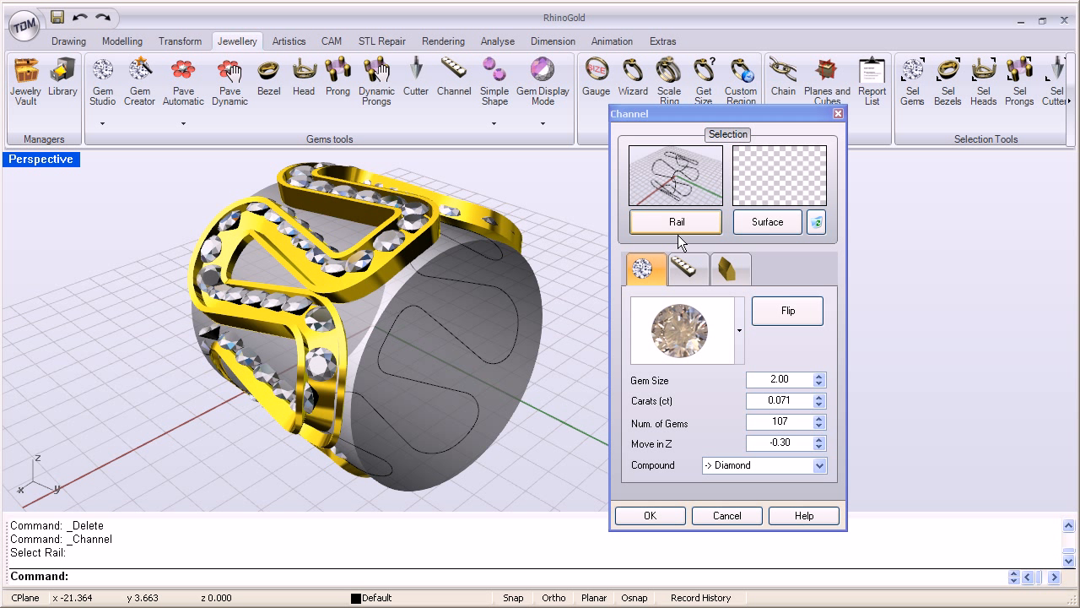
- Assign the transparent cylinder as the channel's reference surface so the gems are oriented to it
left_click(768, 222)
left_click(402, 287)
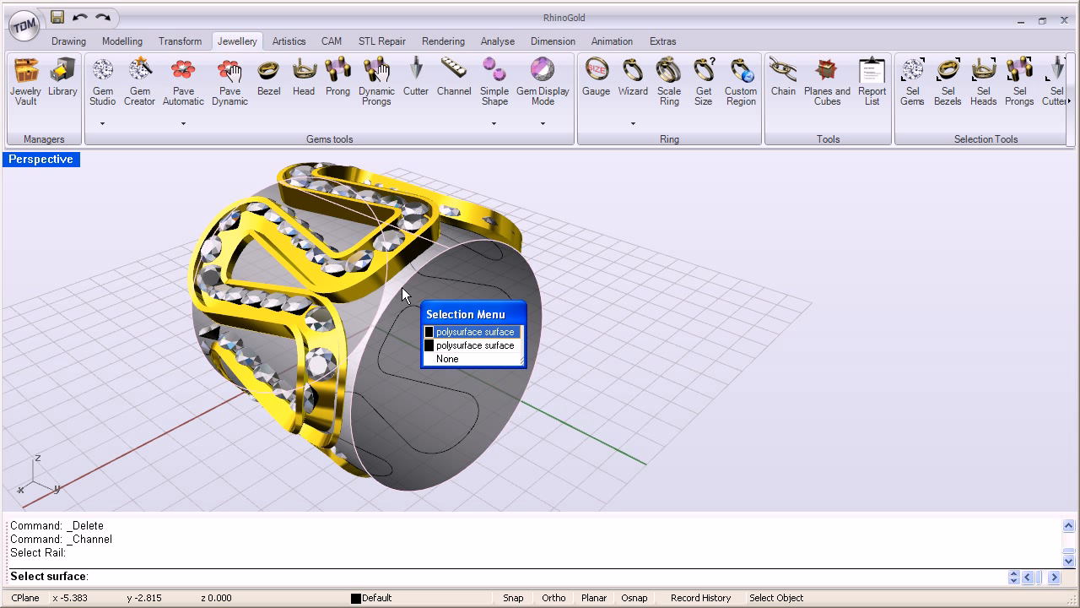
left_click(489, 331)
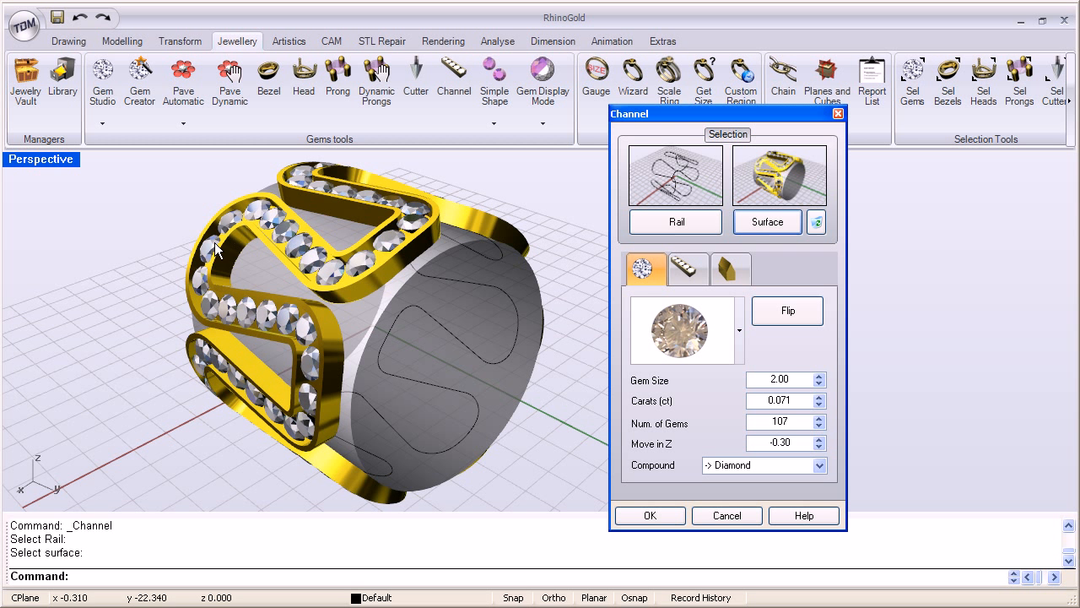
mouse_move(343, 366)
right_mouse_down()
mouse_move(476, 330)
mouse_move(395, 332)
mouse_move(338, 350)
mouse_move(362, 370)
right_mouse_up()
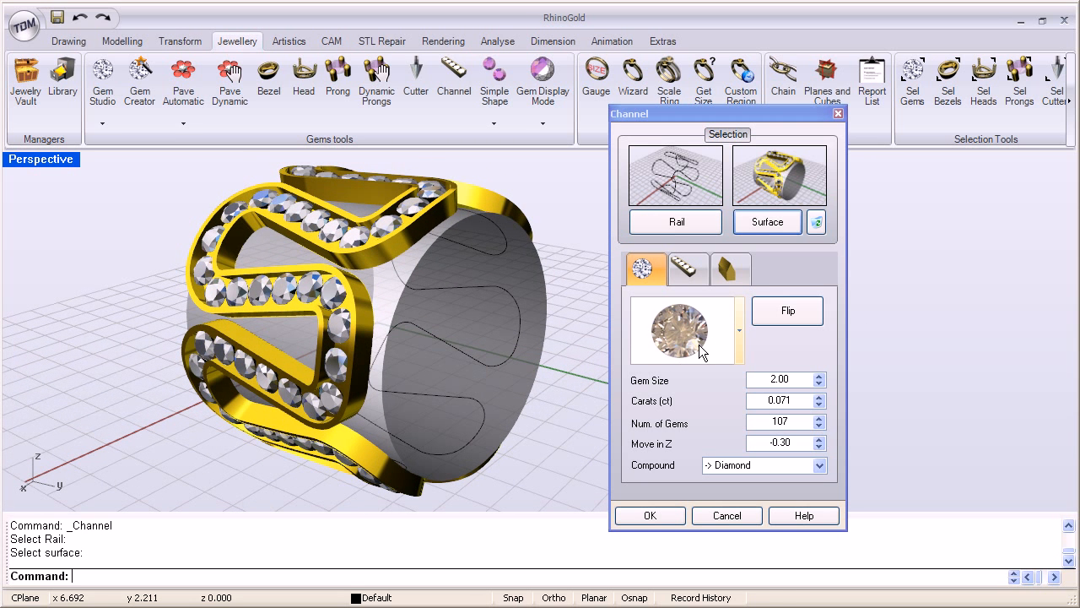
- Change the channel's gem cut from round to the square shape with cut corners
left_click(740, 330)
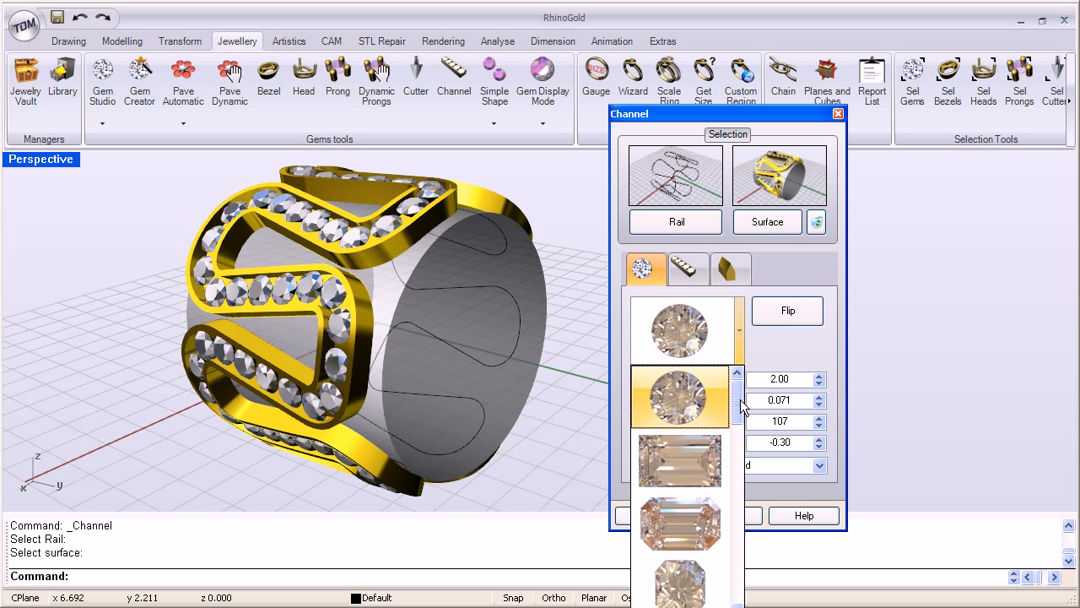
left_click_drag(741, 407, 741, 436)
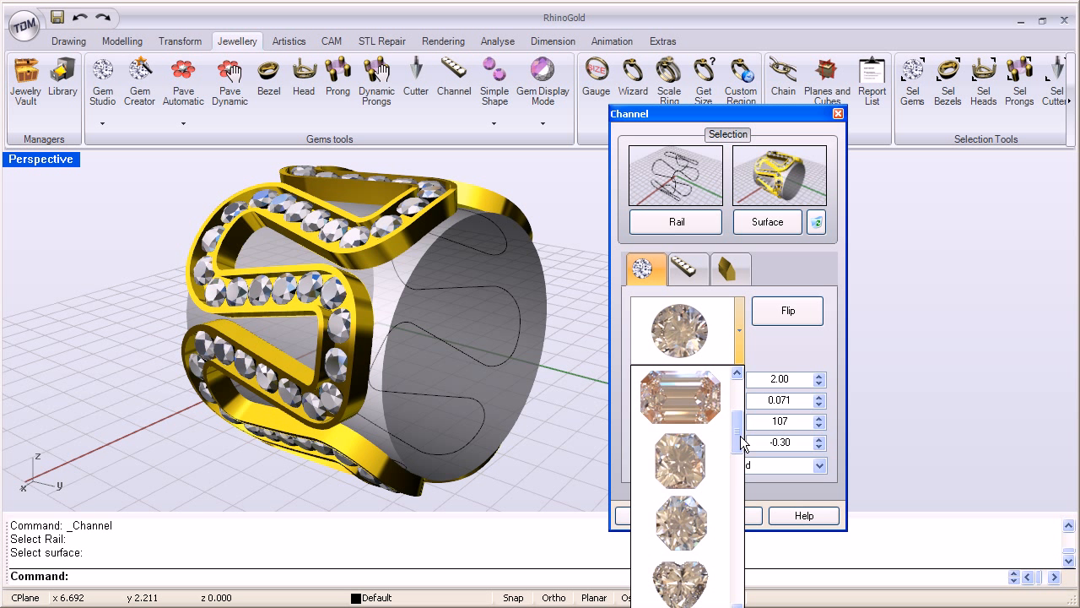
left_click(691, 465)
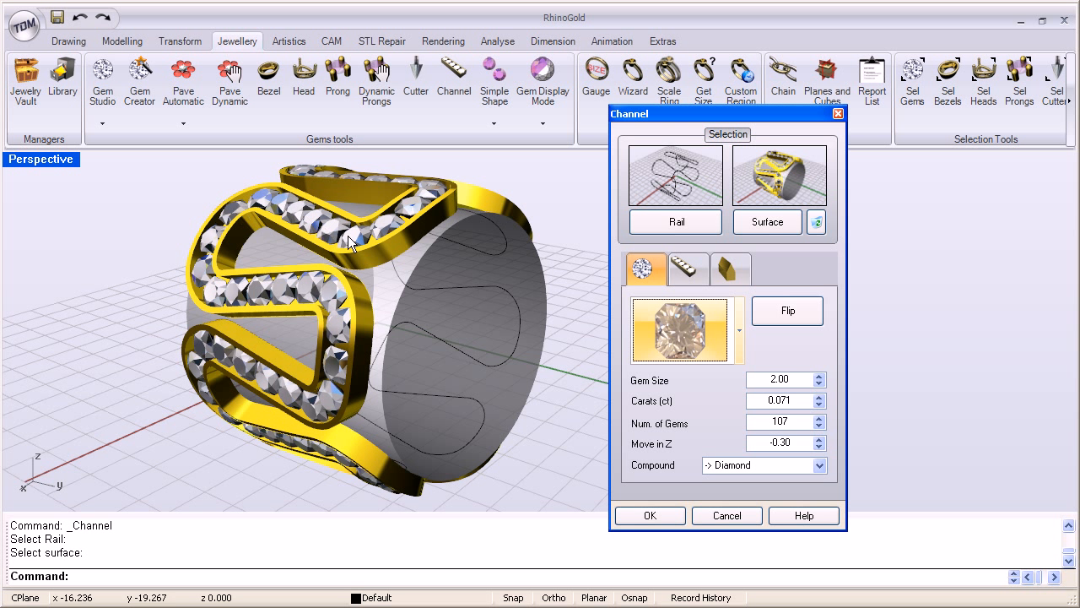
right_click_drag(362, 339, 543, 264)
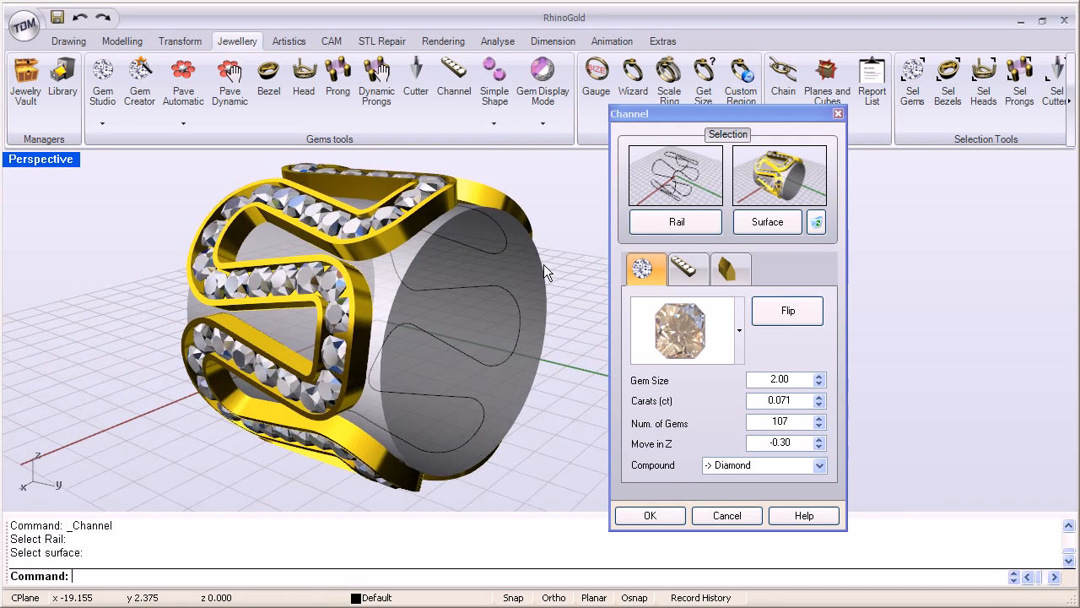
- Set the channel's wall thickness B to 0.60 and create the channel
left_click(688, 269)
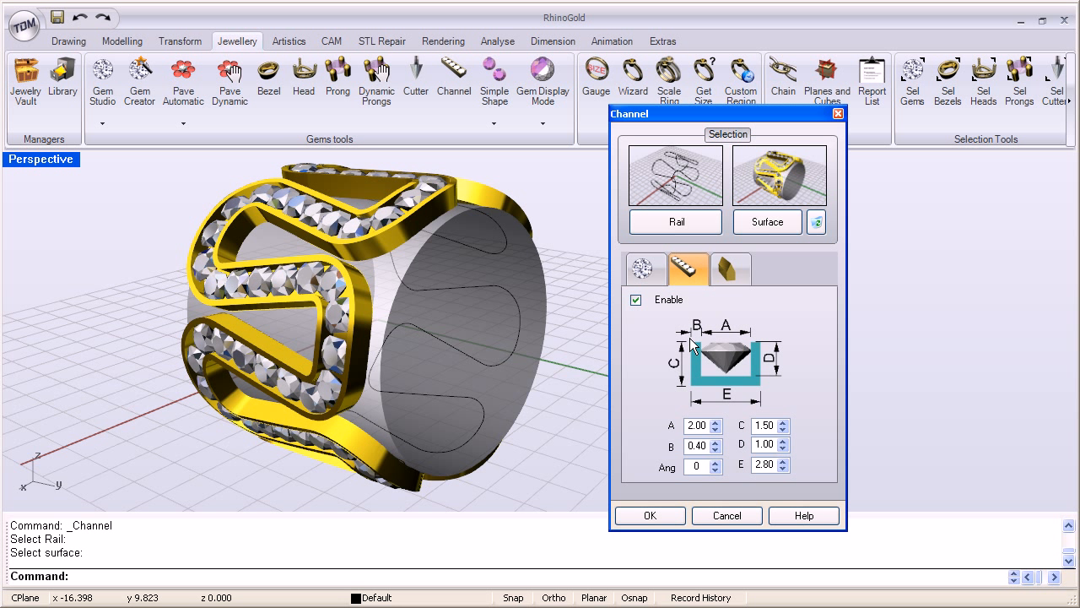
left_click(716, 443)
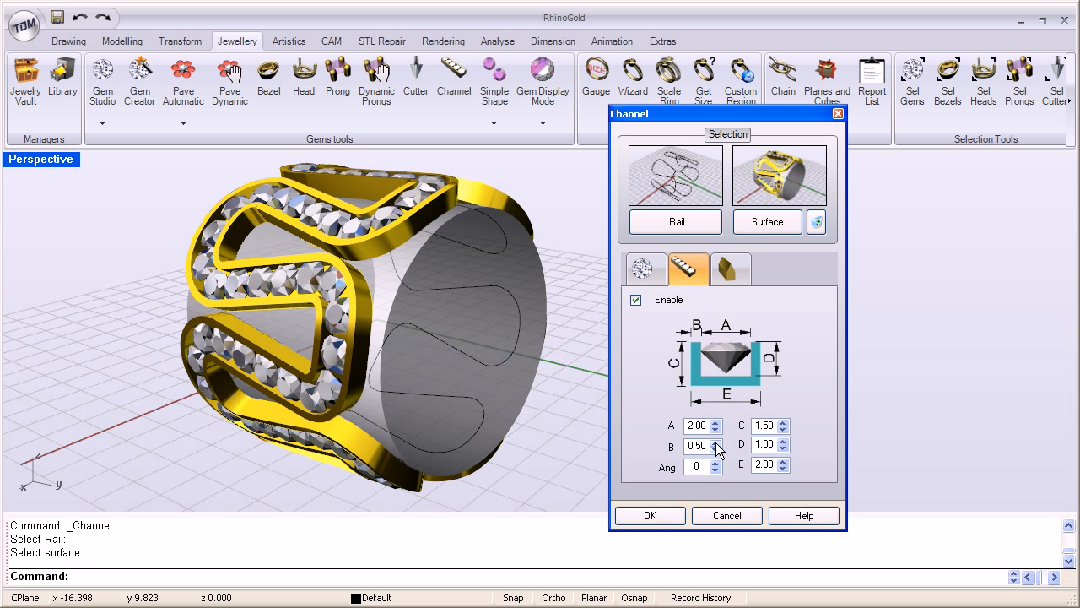
left_click(716, 442)
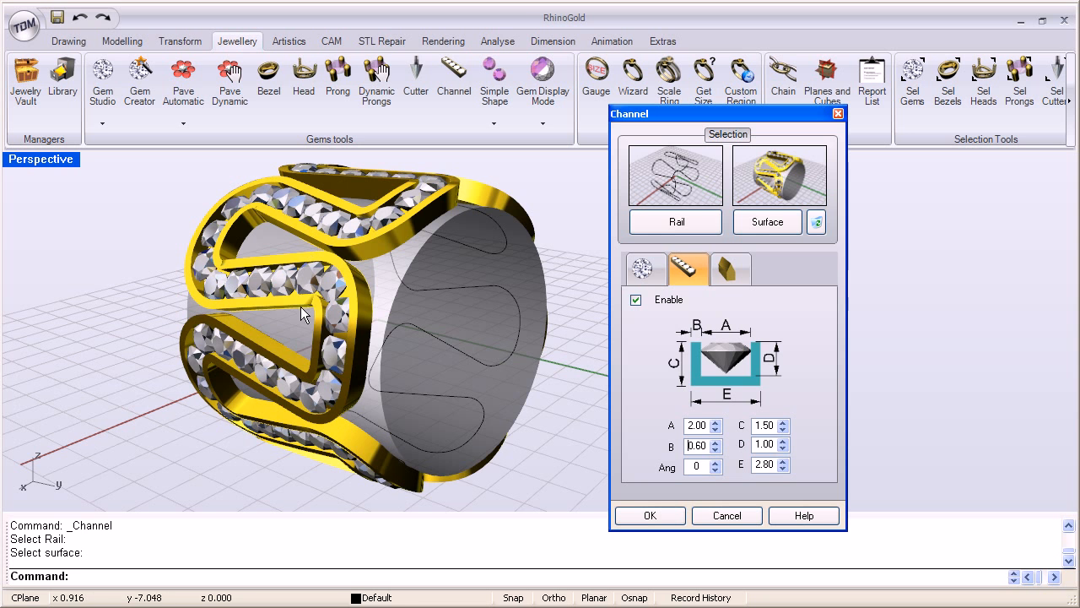
right_click_drag(427, 282, 406, 366)
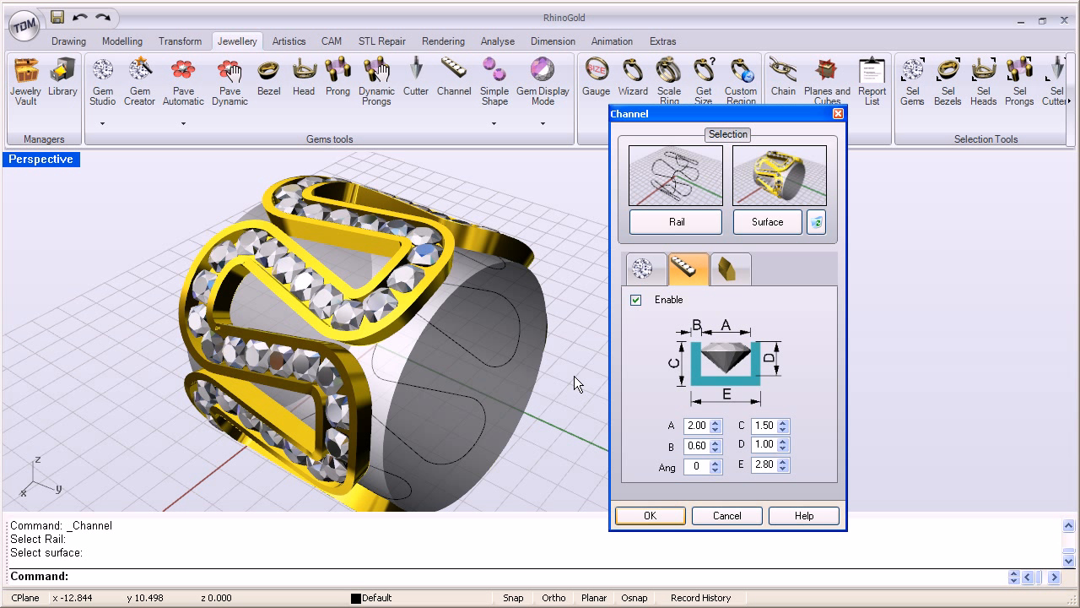
key("Return")
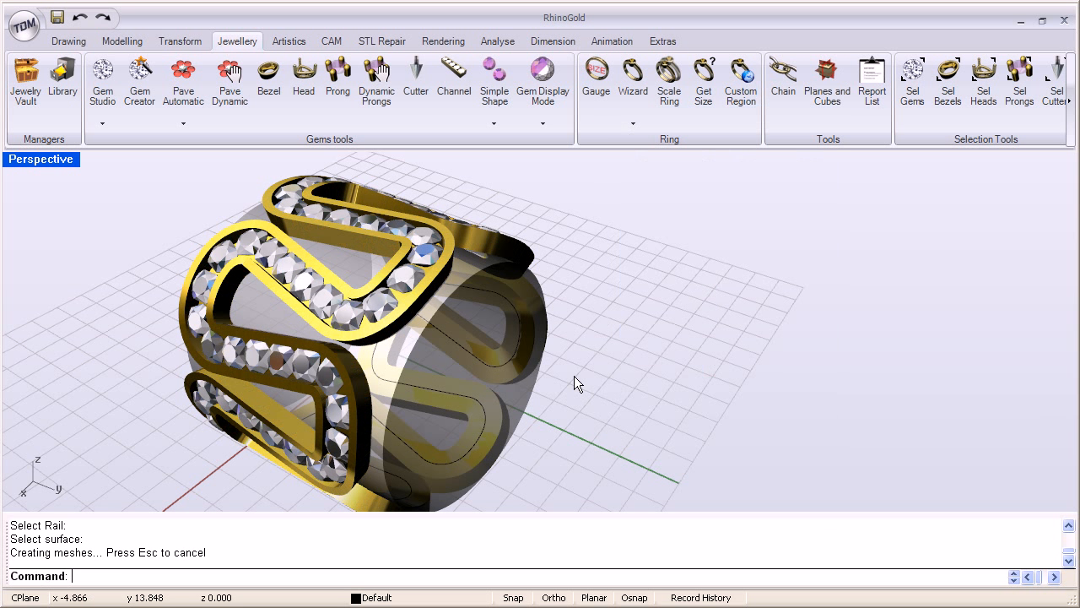
- Delete the transparent cylinder from inside the serpentine channel ring
right_click_drag(605, 410, 535, 395)
left_click(536, 395)
key("Delete")
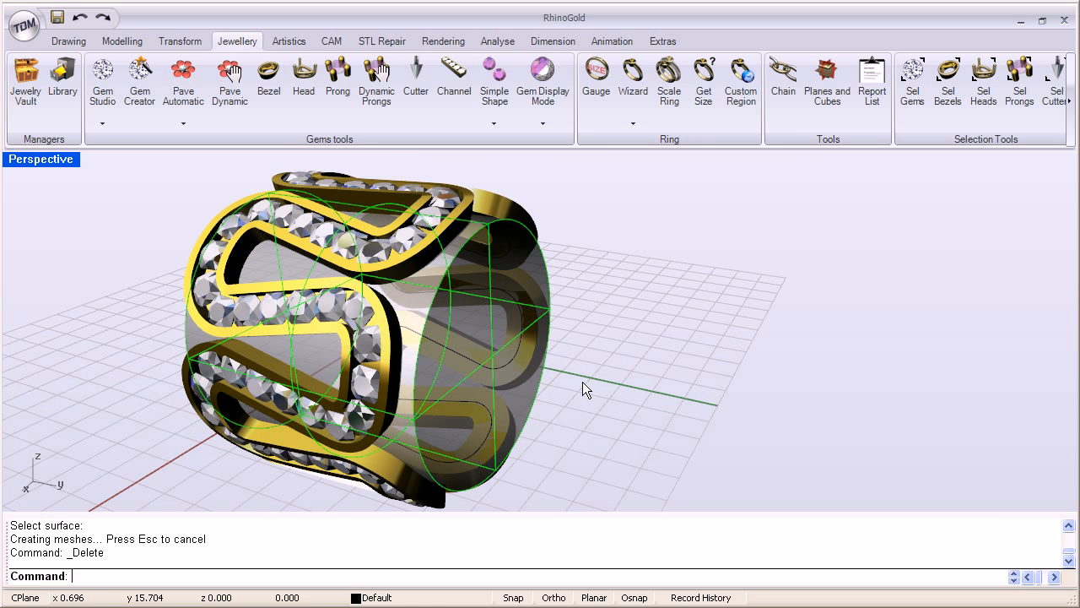
right_click_drag(615, 308, 580, 346)
scroll(428, 257, "down", 2)
right_click_drag(579, 257, 598, 335)
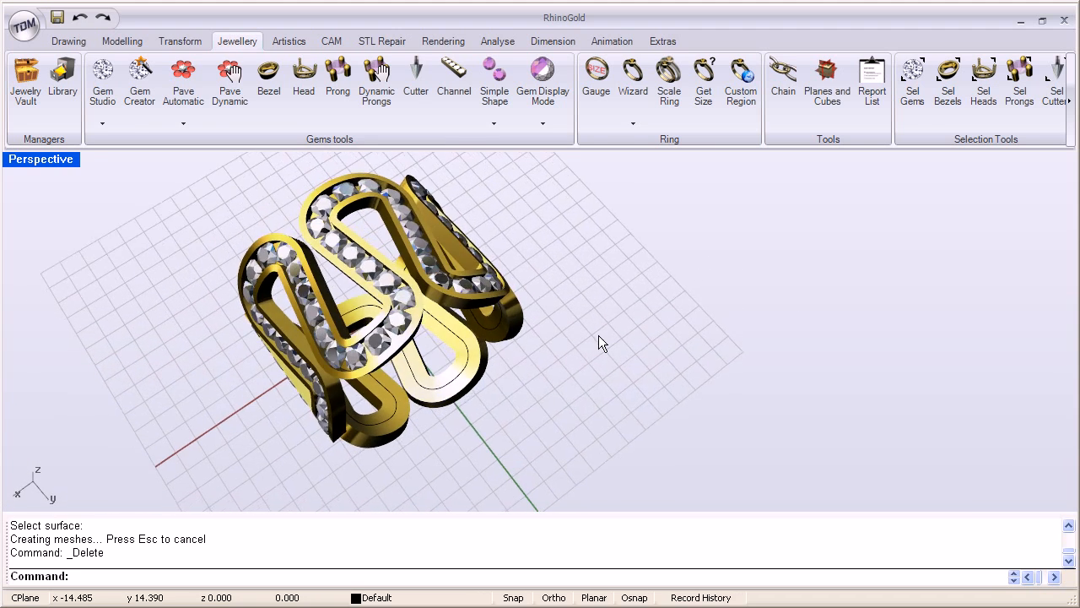
right_click_drag(404, 350, 511, 336)
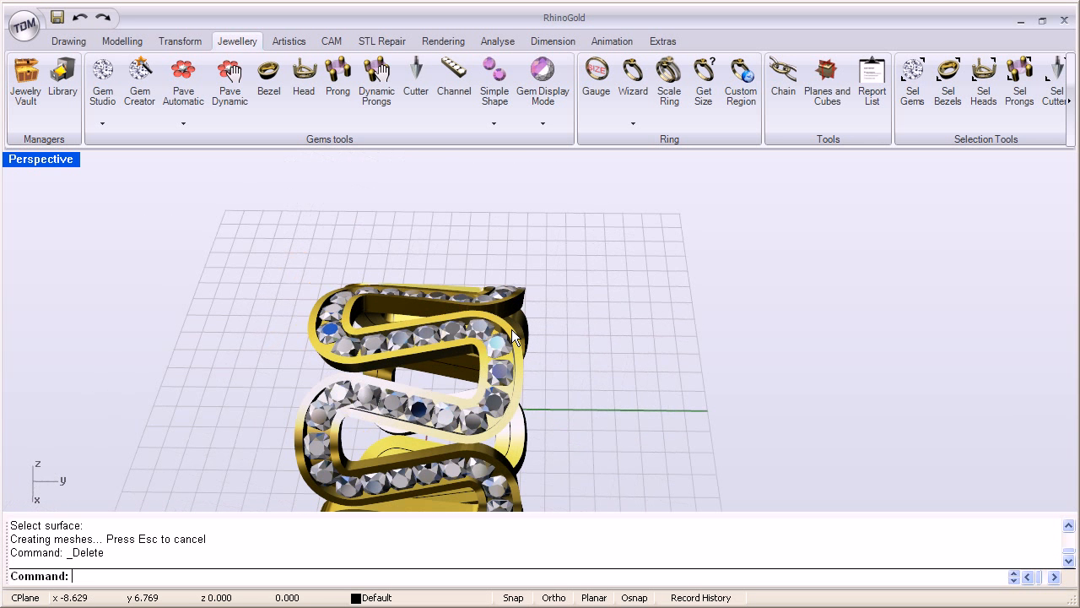